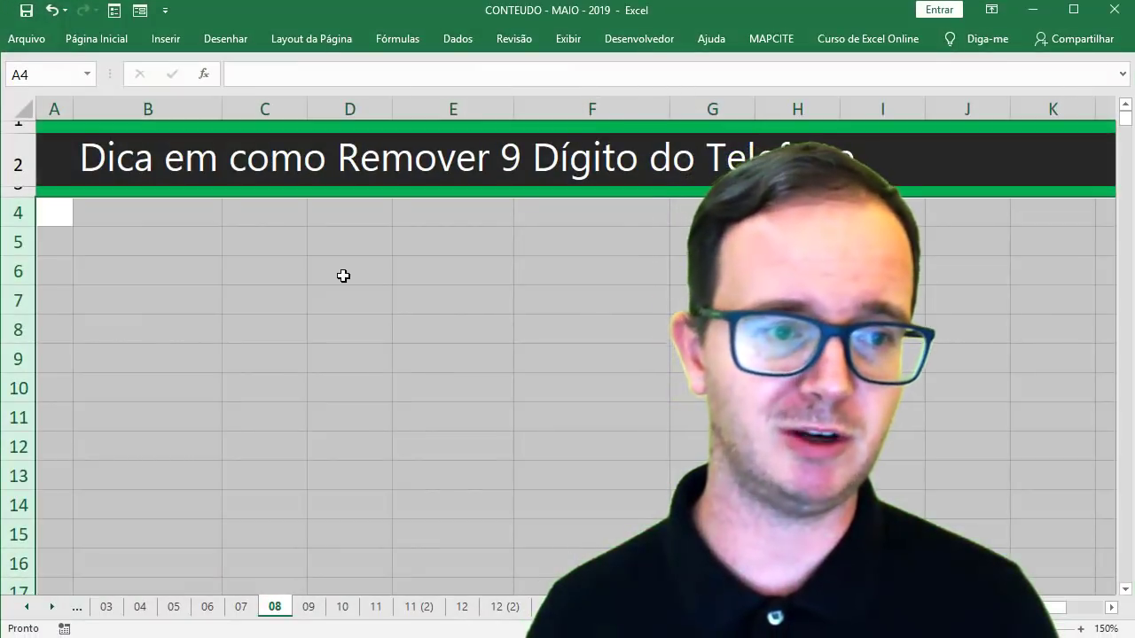
left_click(343, 276)
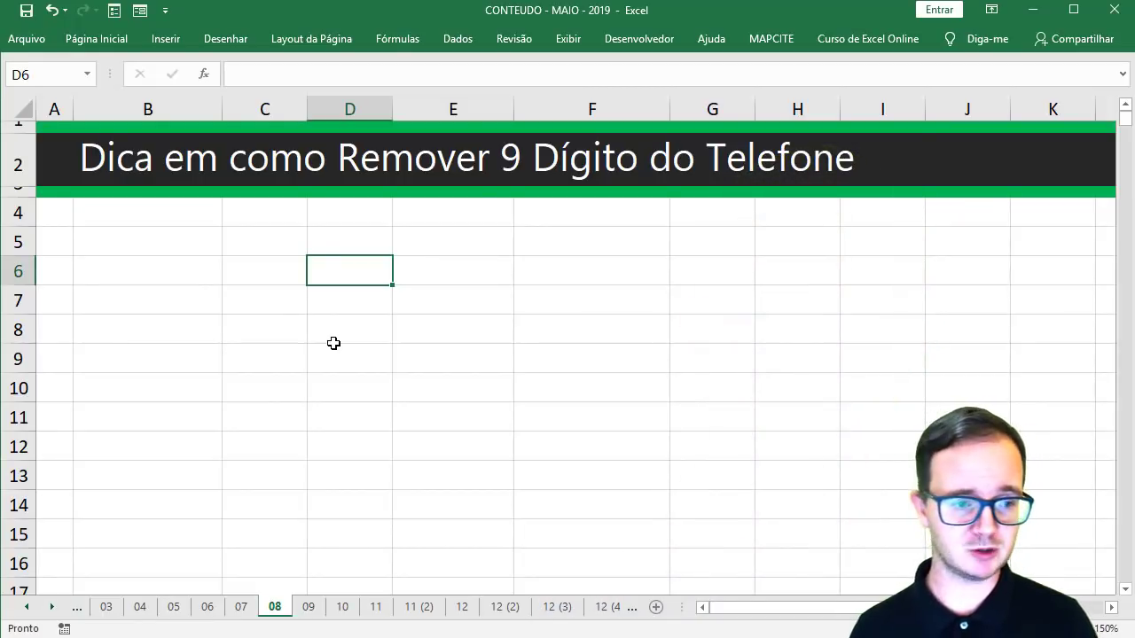
left_click(203, 249)
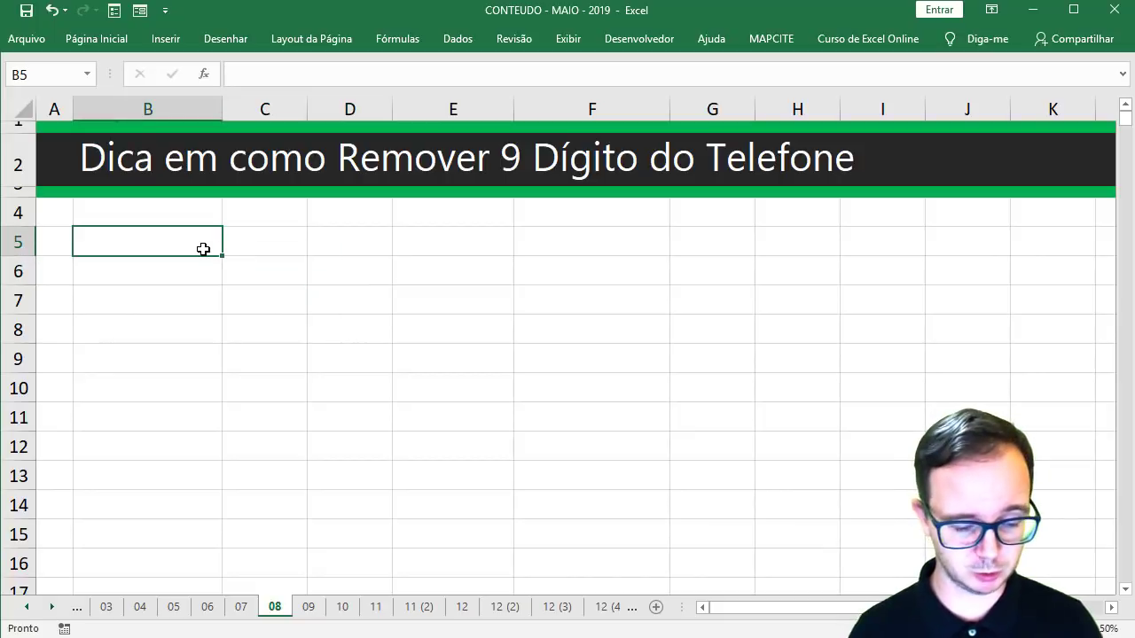
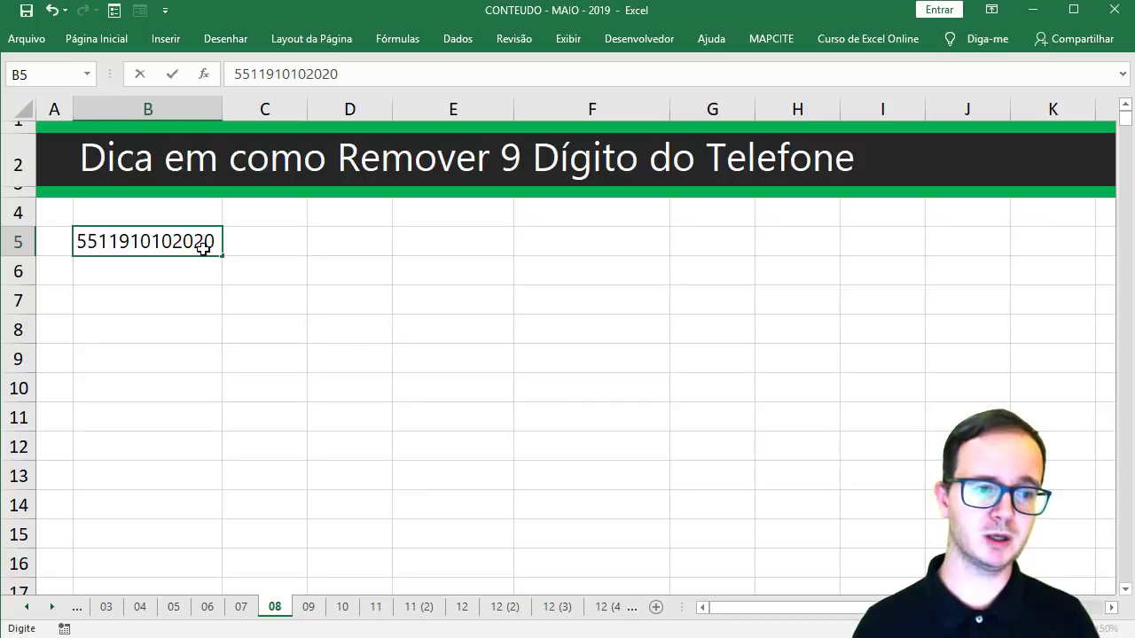
key("Return")
left_click(203, 249)
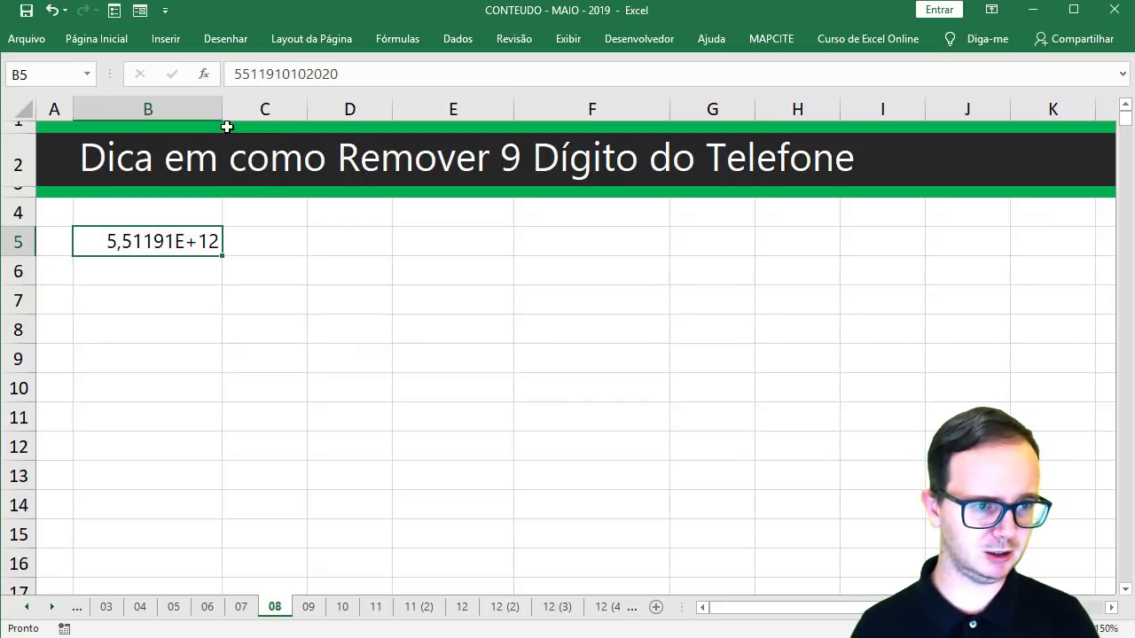
left_click_drag(223, 109, 271, 109)
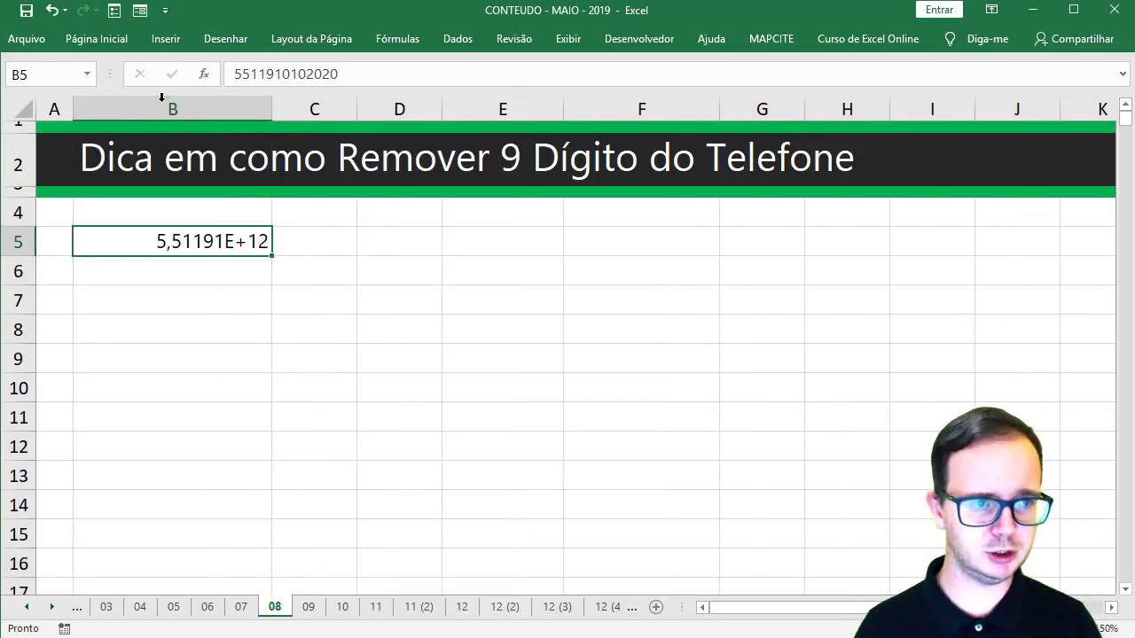
left_click(110, 39)
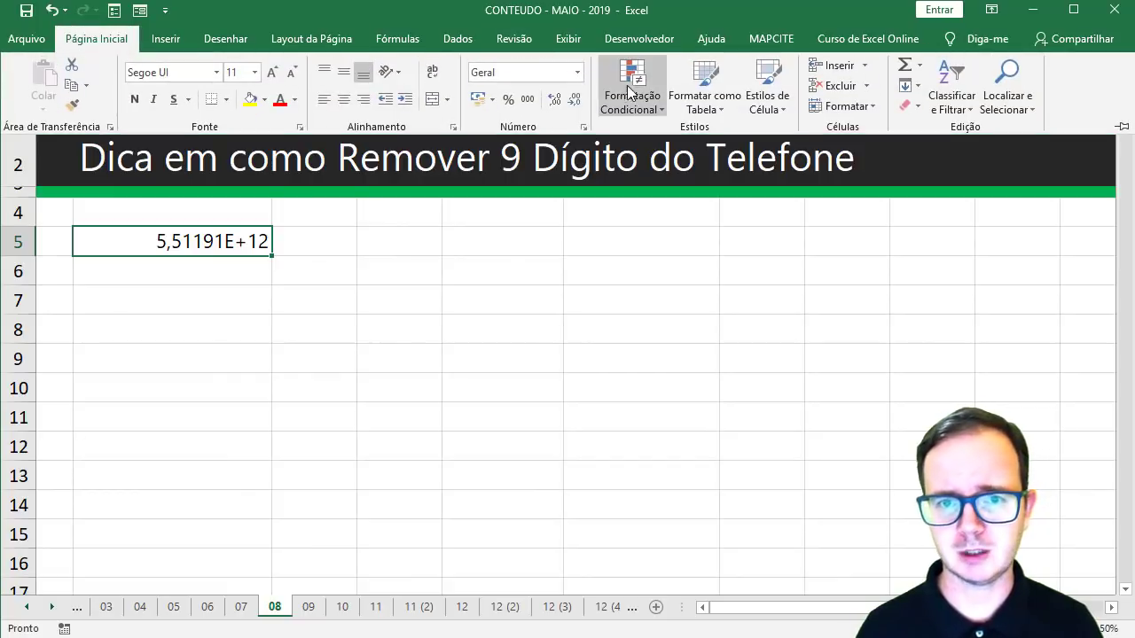
left_click(577, 72)
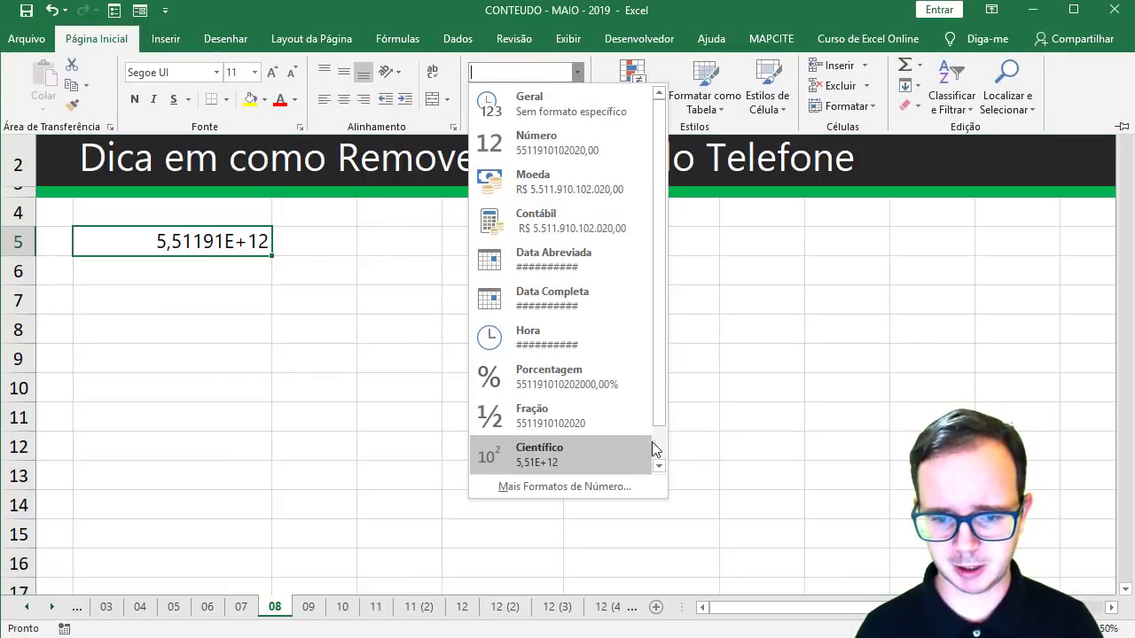
scroll(652, 441, "down", 1)
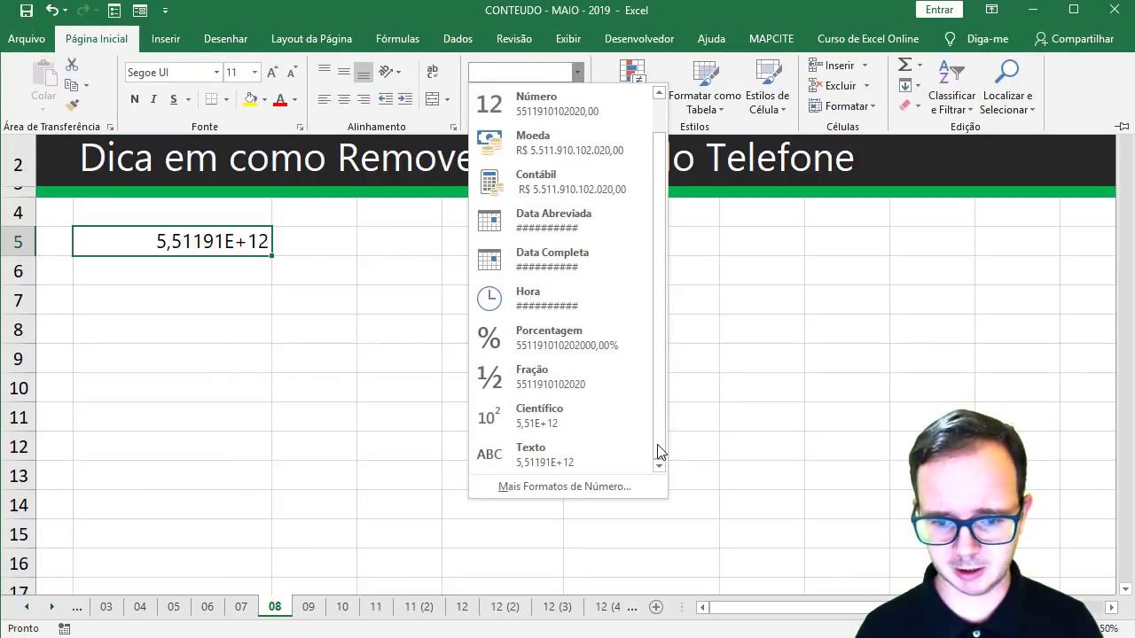
left_click(629, 486)
left_click(248, 279)
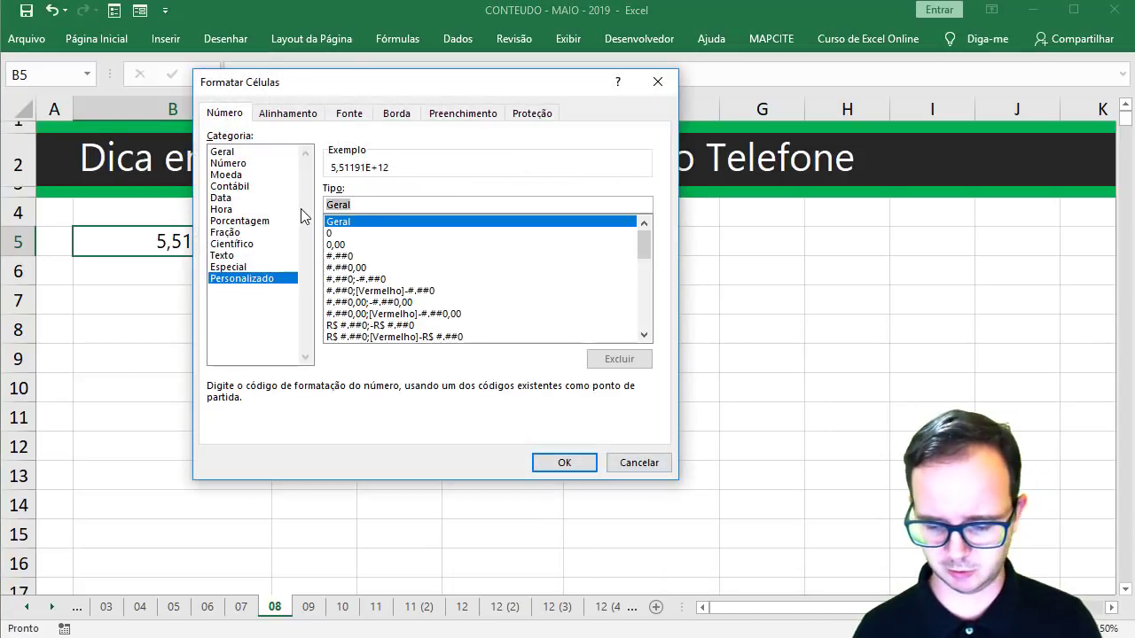
type("0")
left_click(581, 462)
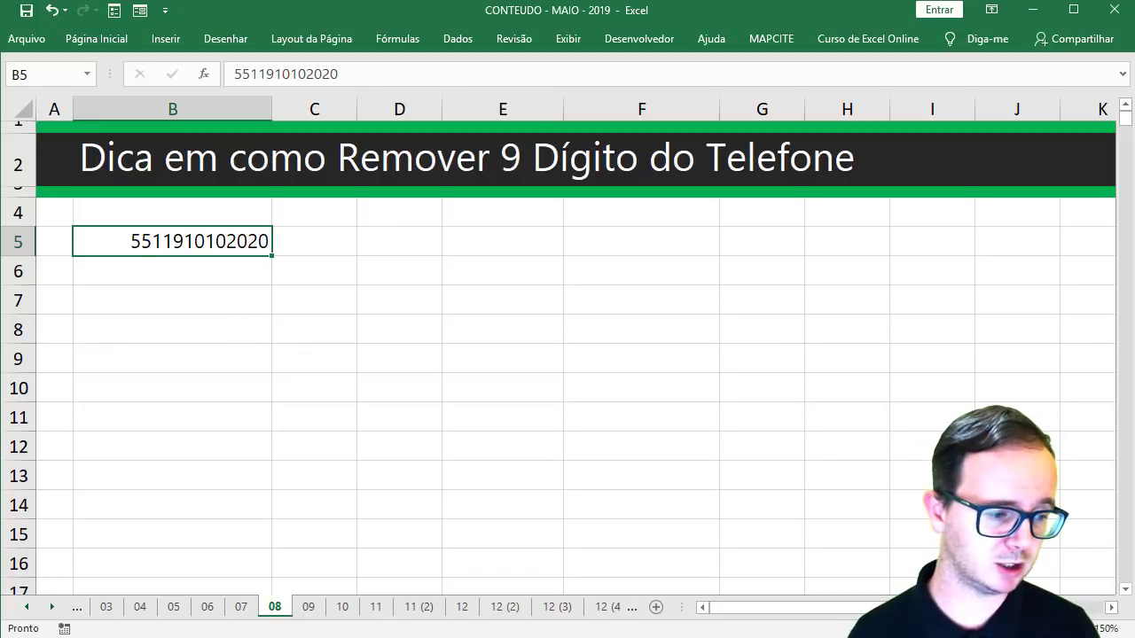
key("alt+Tab")
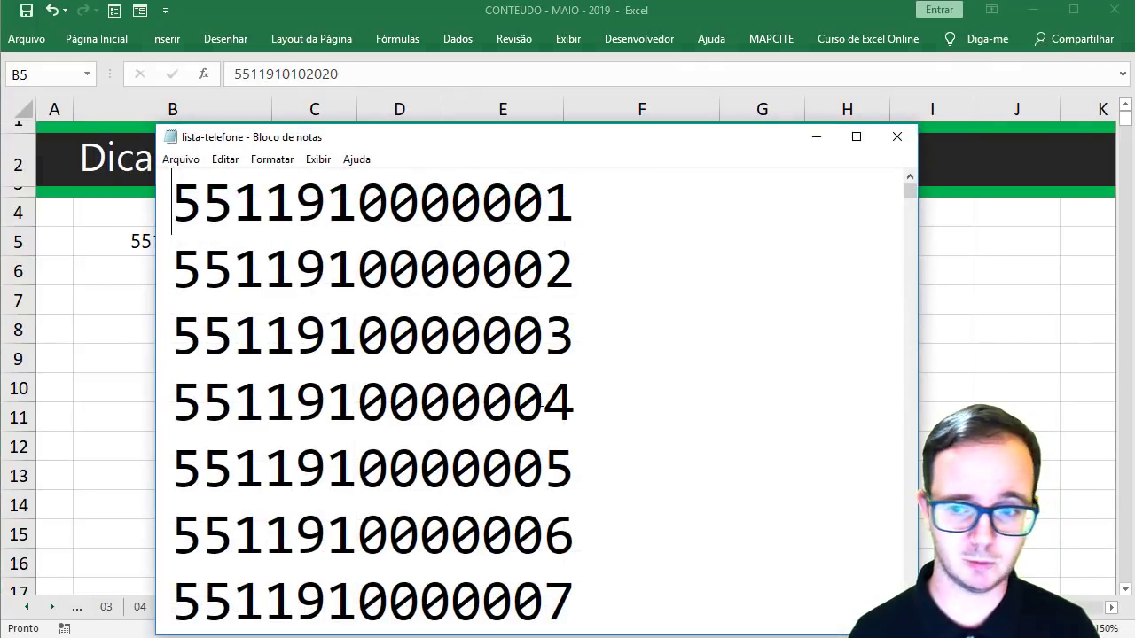
mouse_move(911, 192)
left_mouse_down()
mouse_move(910, 524)
mouse_move(930, 174)
left_mouse_up()
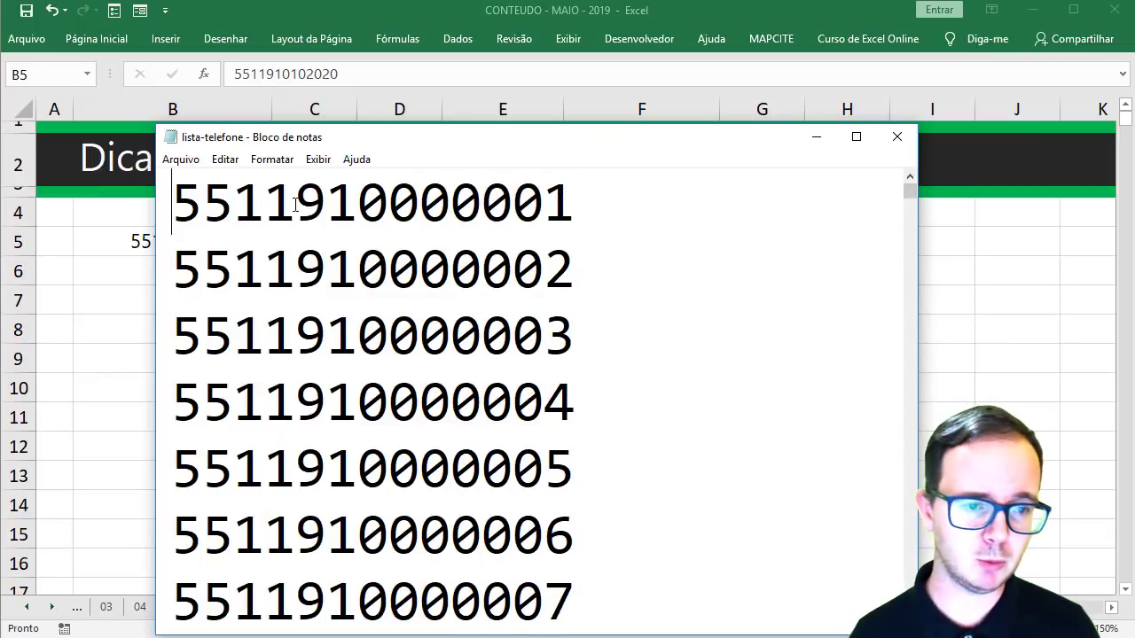
left_click_drag(295, 209, 326, 208)
left_click_drag(295, 266, 326, 266)
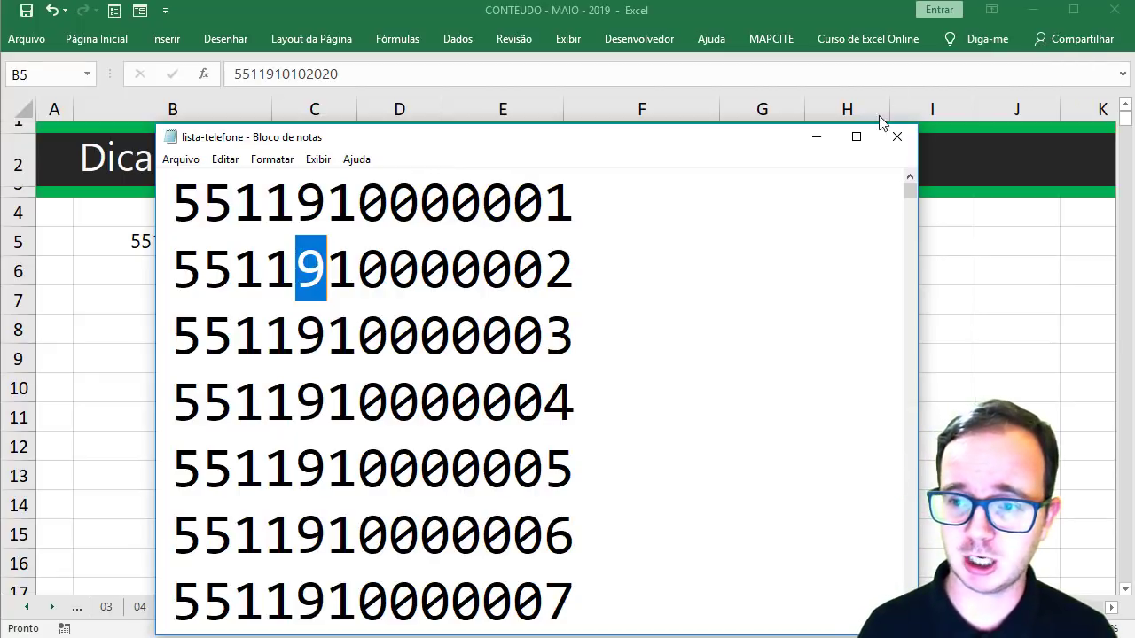
left_click(896, 137)
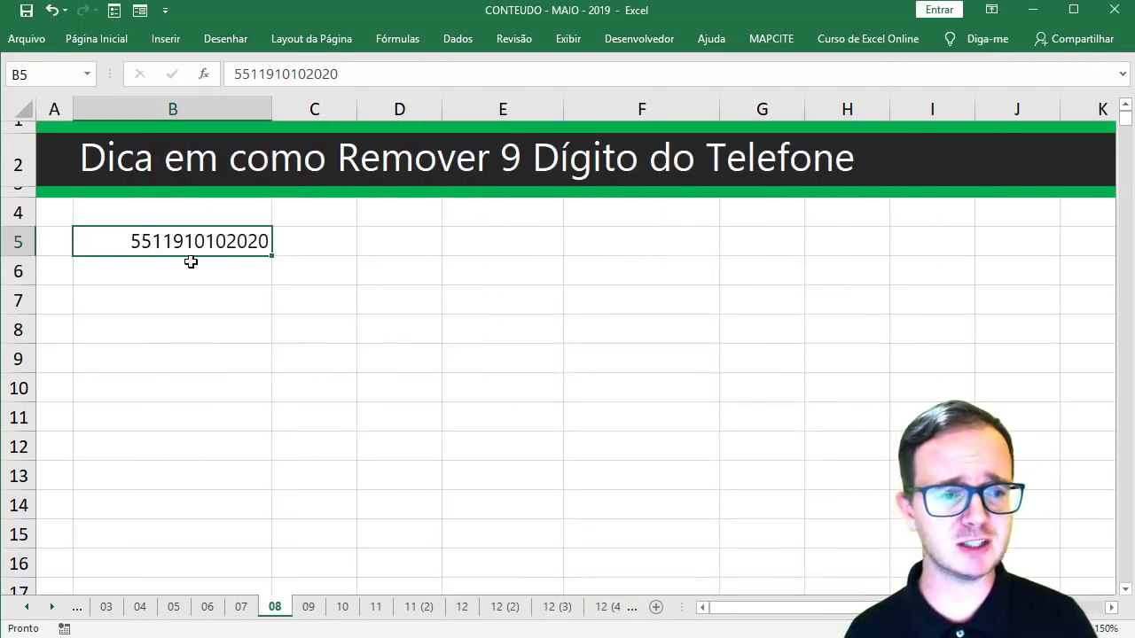
Clear B5 and start importing the lista-telefone file via Get Data From Text/CSV
key("Delete")
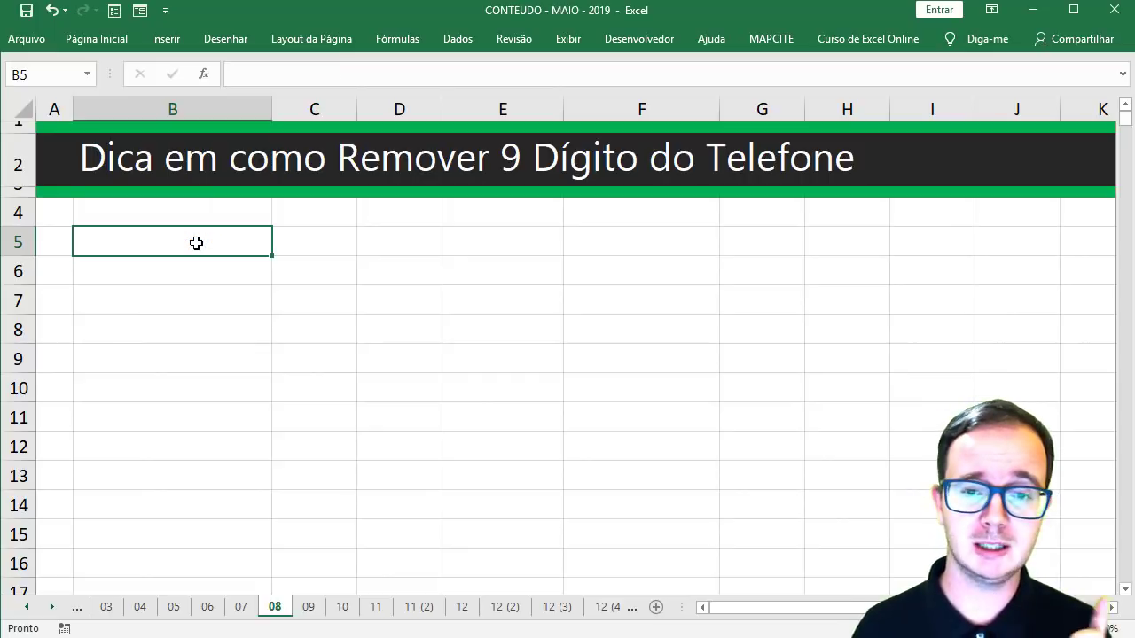
left_click(442, 43)
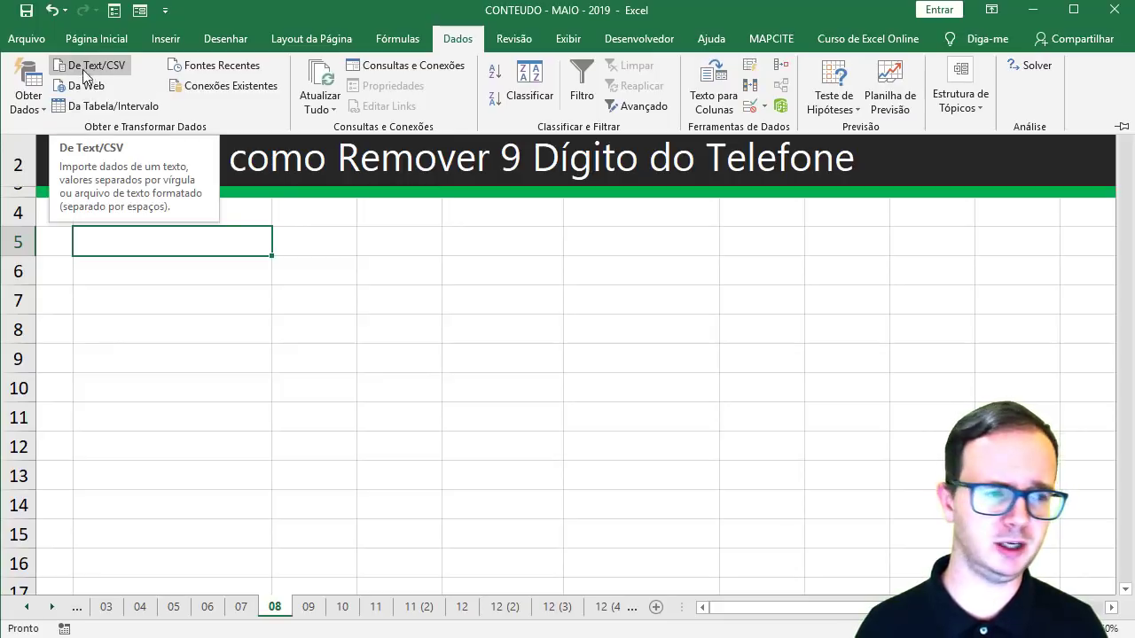
left_click(29, 93)
mouse_move(119, 134)
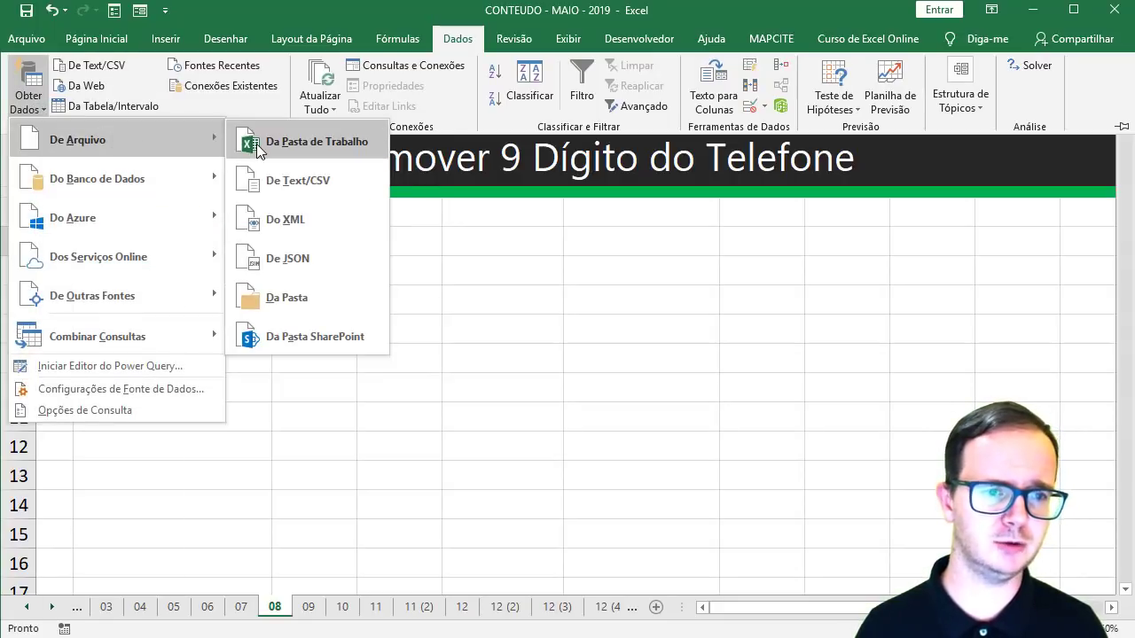
left_click(262, 181)
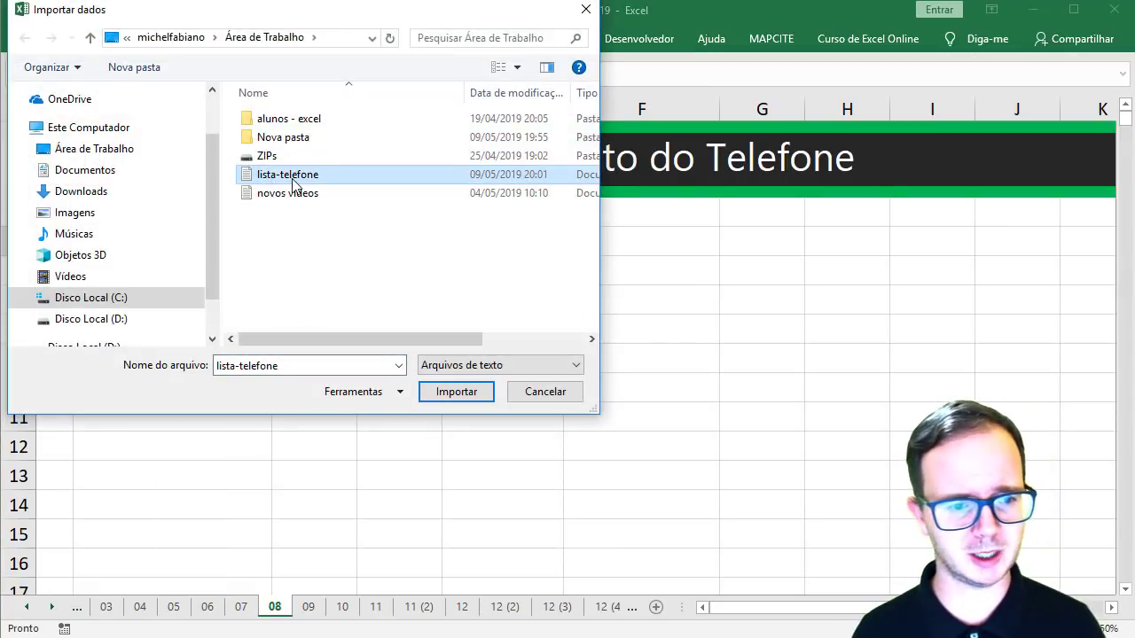
key("Escape")
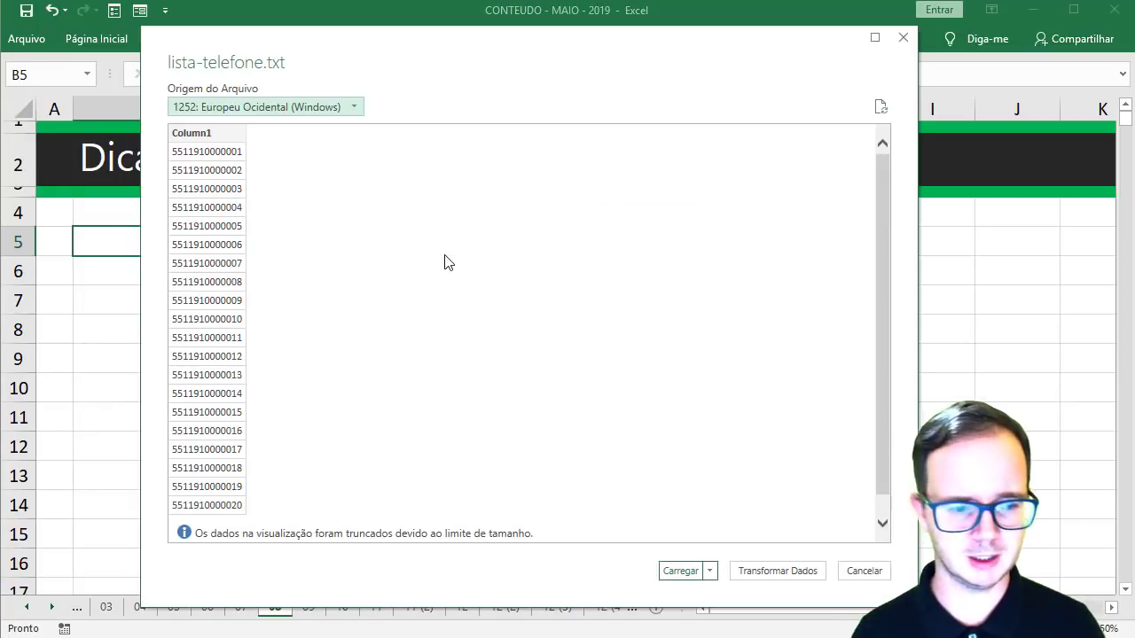
Load the lista-telefone query as a table into the existing sheet at $B$5
left_click(709, 571)
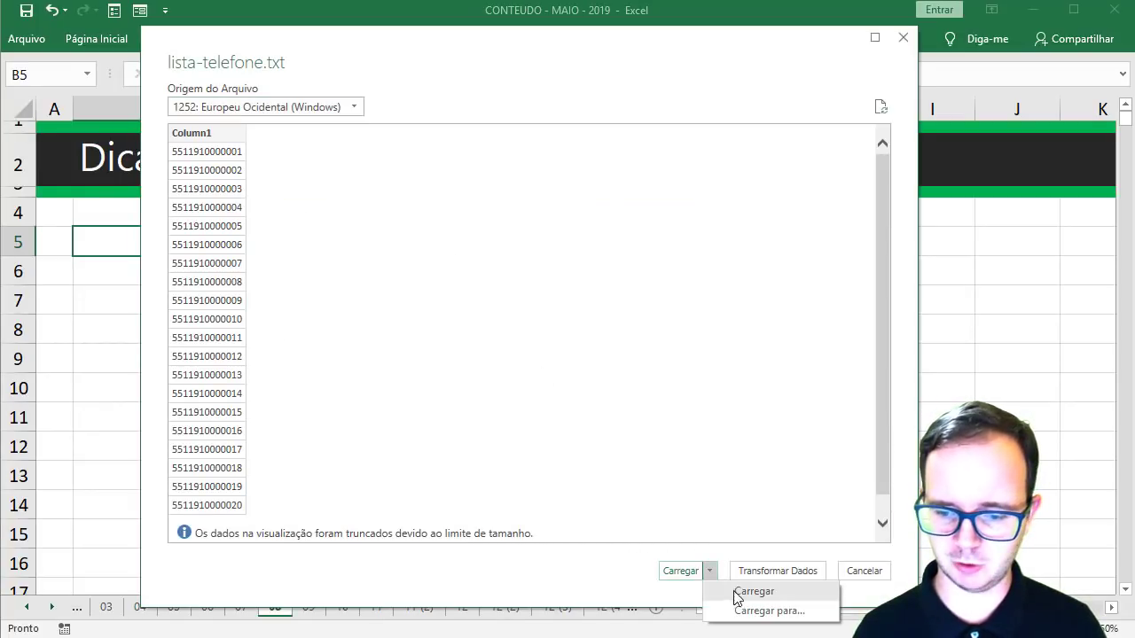
left_click(752, 611)
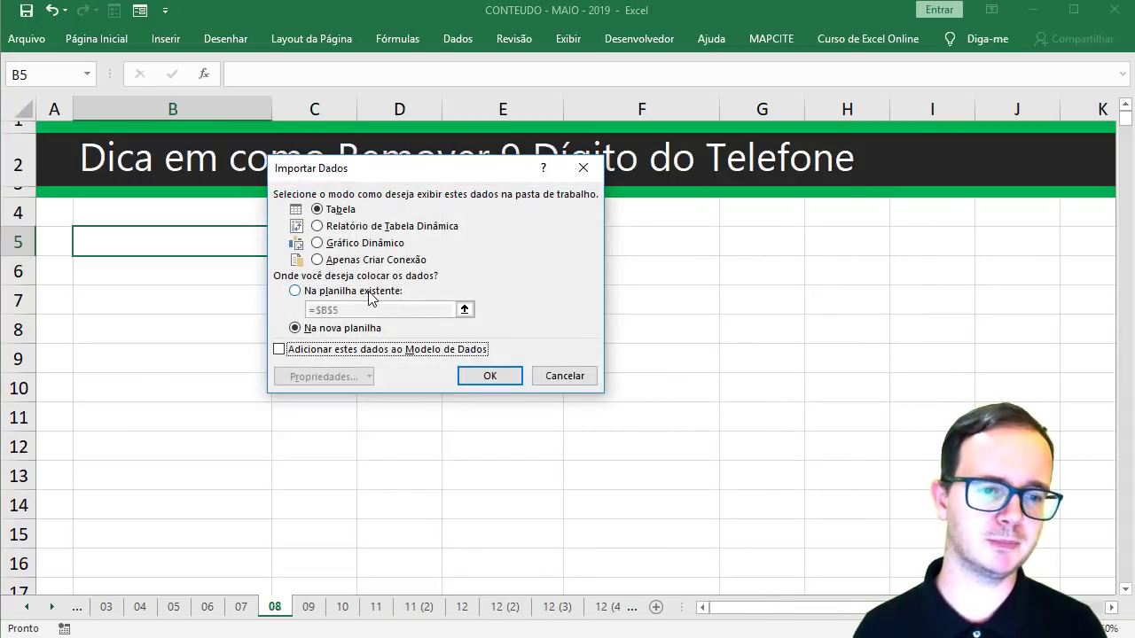
left_click(368, 291)
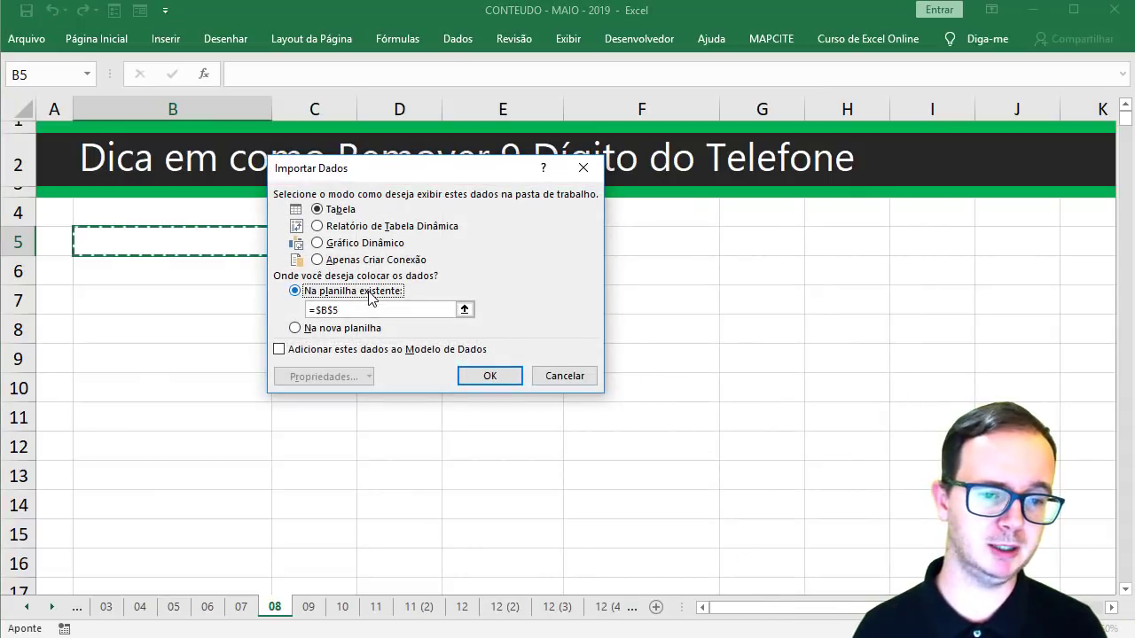
left_click(494, 374)
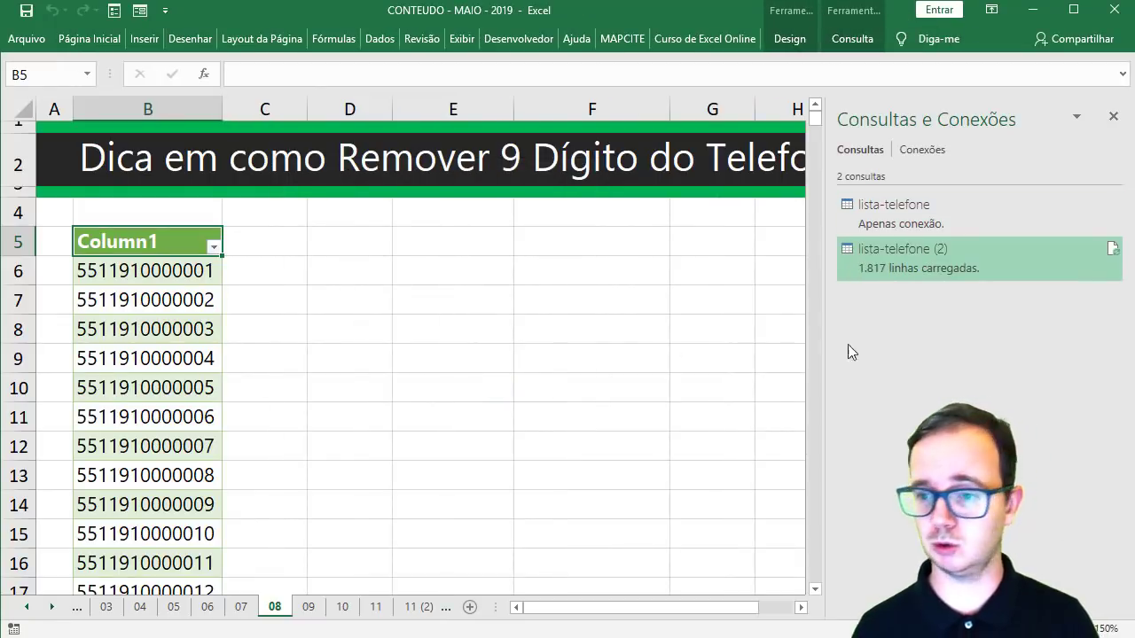
Add header Esquerda in D5 and =ESQUERDA(B6;4) in D6, returning 5511
left_click(1114, 116)
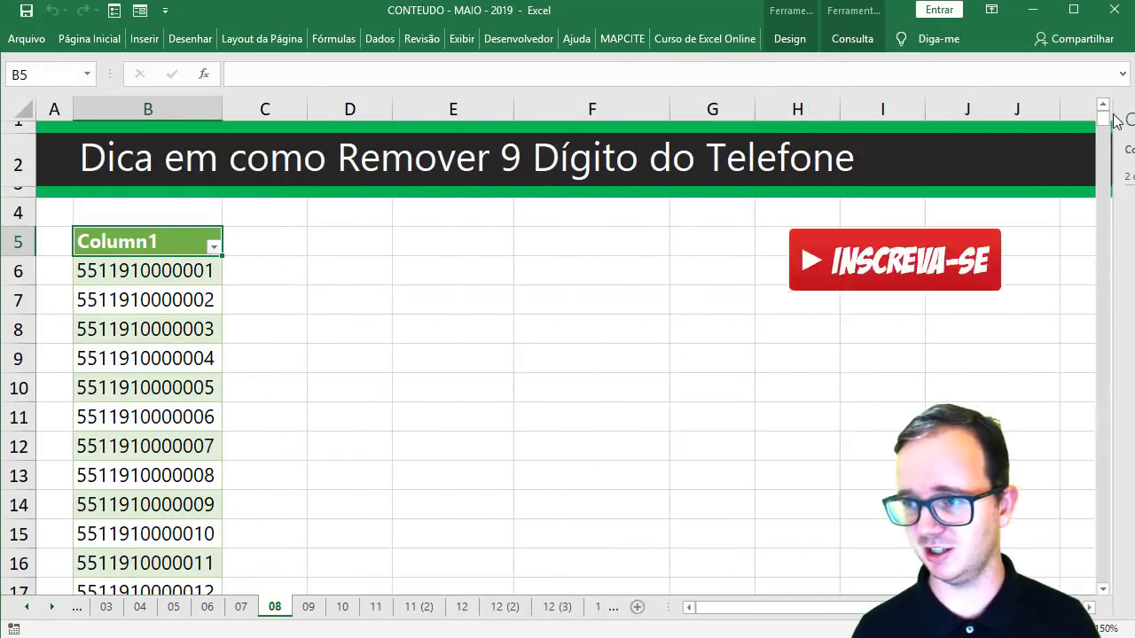
left_click(165, 266)
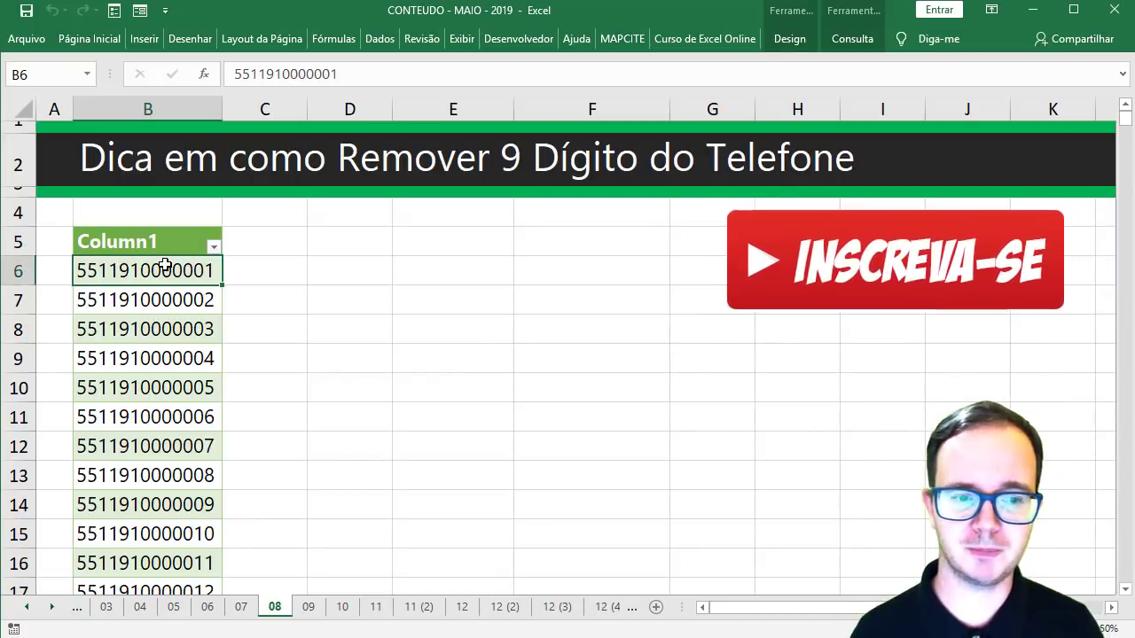
key("Up")
key("Right")
key("Right")
type("E")
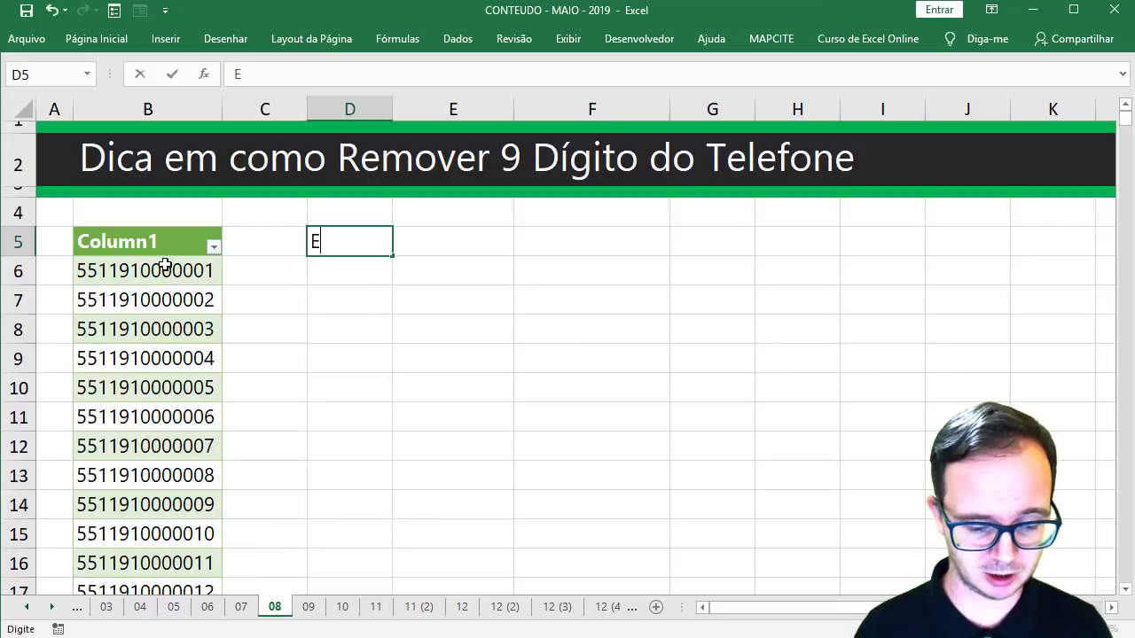
type("da")
key("Return")
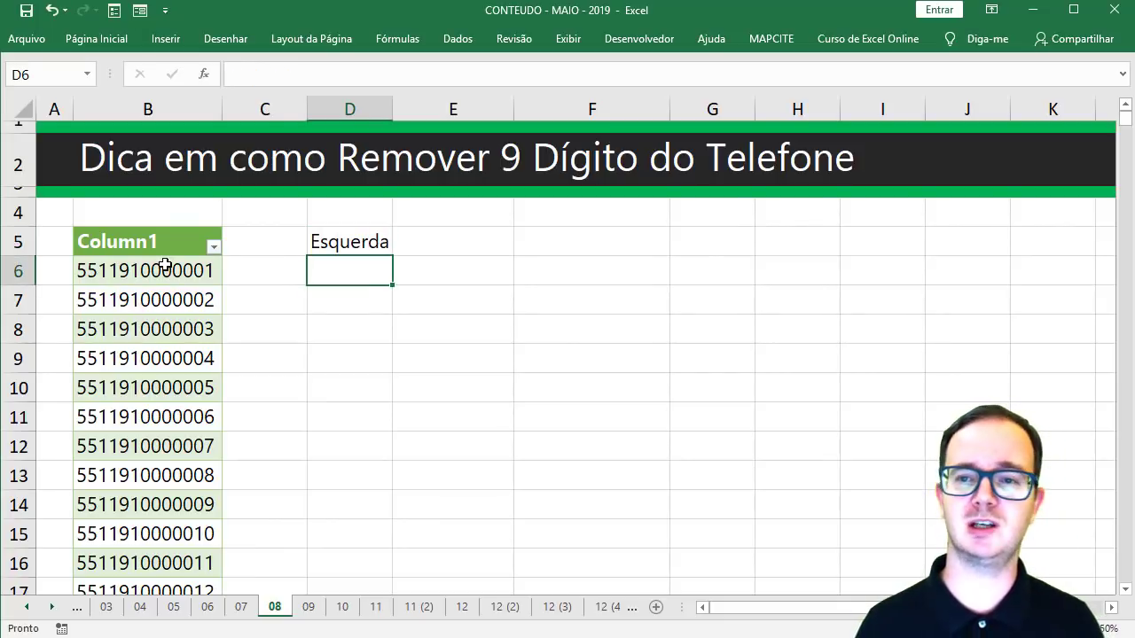
type("=")
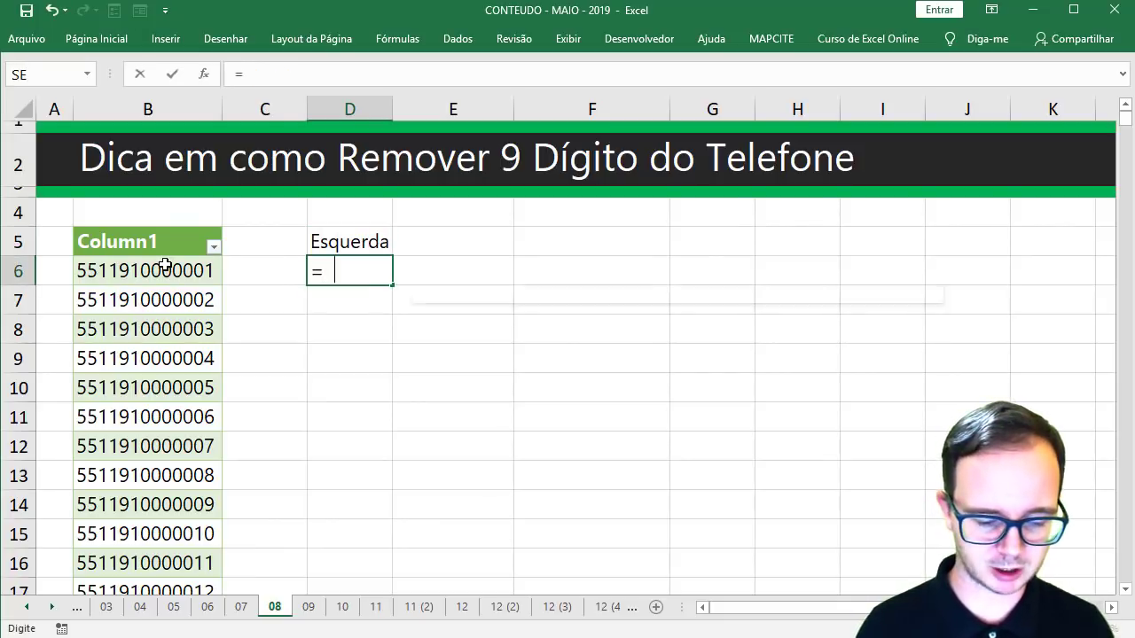
type("esquerda")
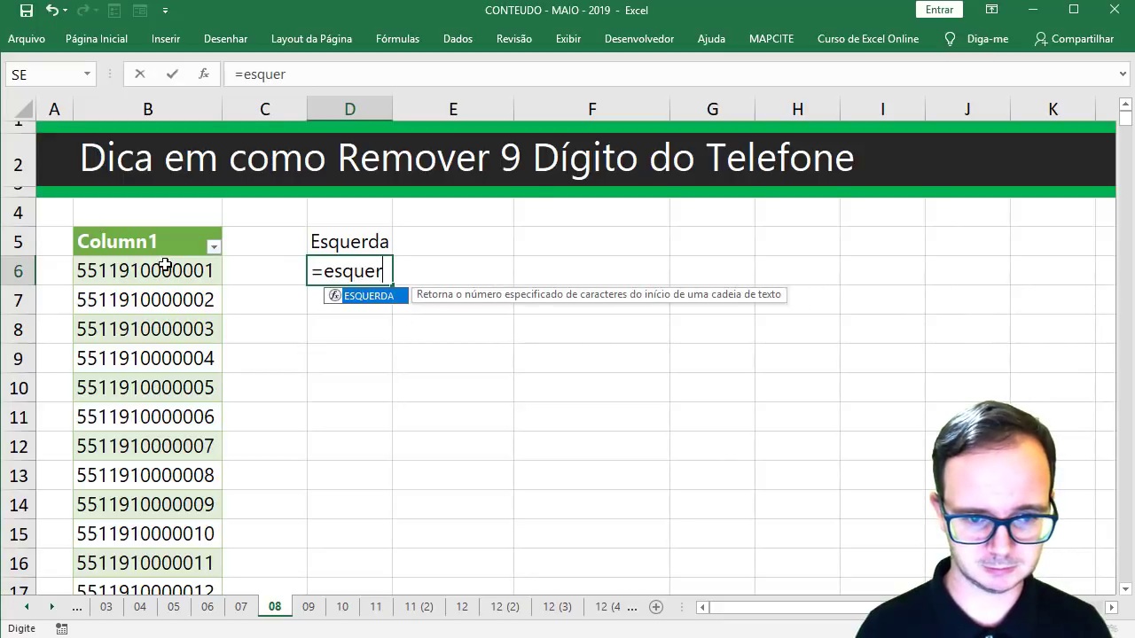
type("(")
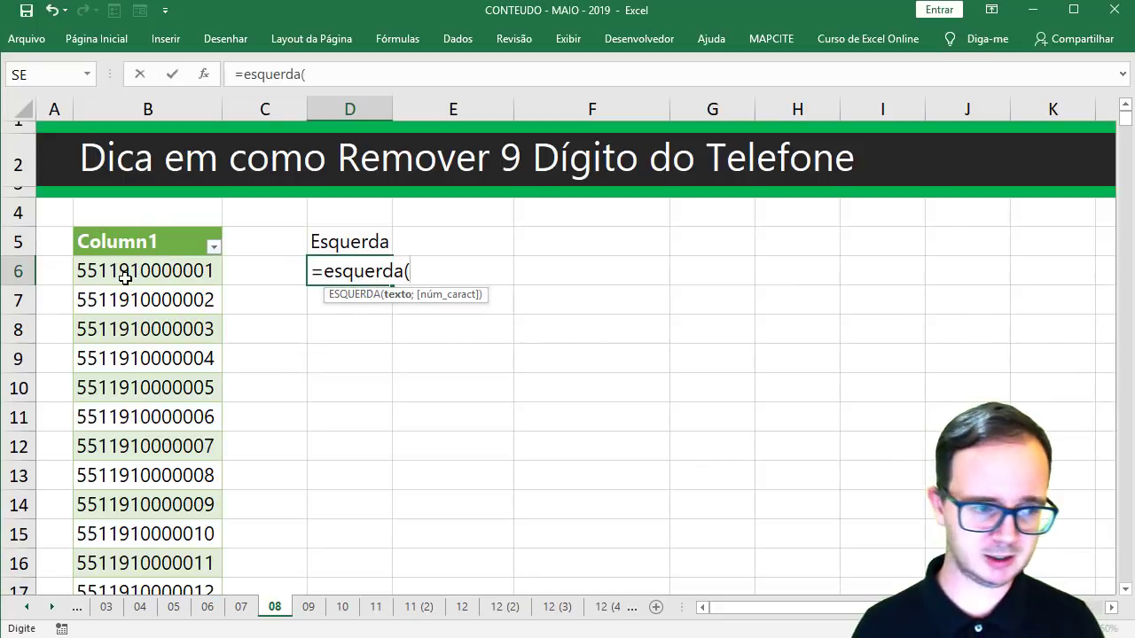
left_click(131, 278)
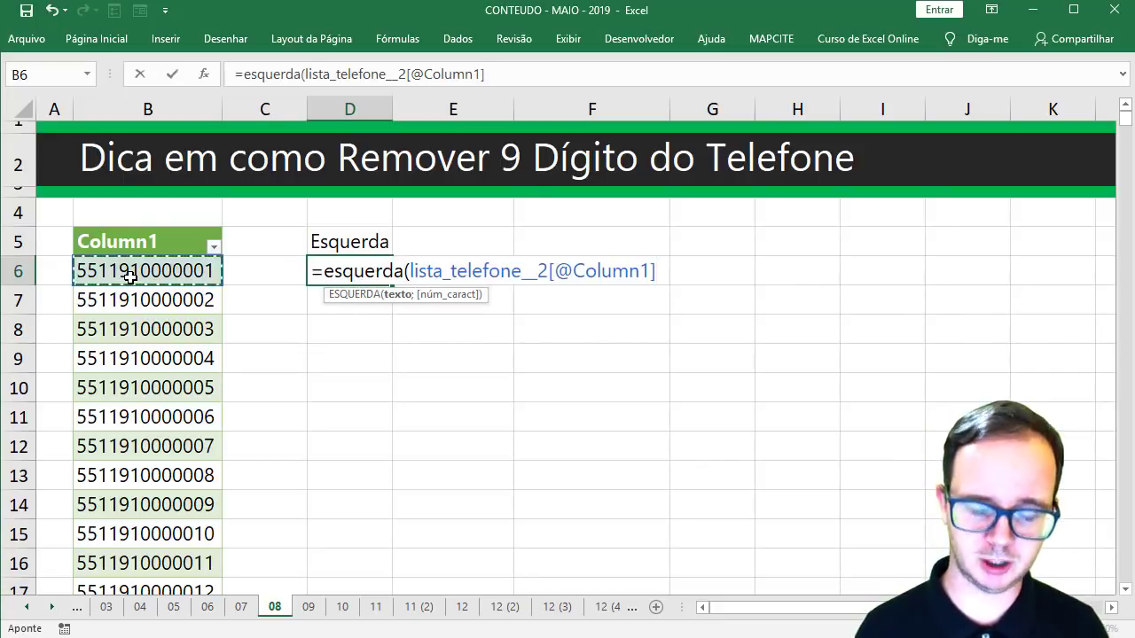
type(";")
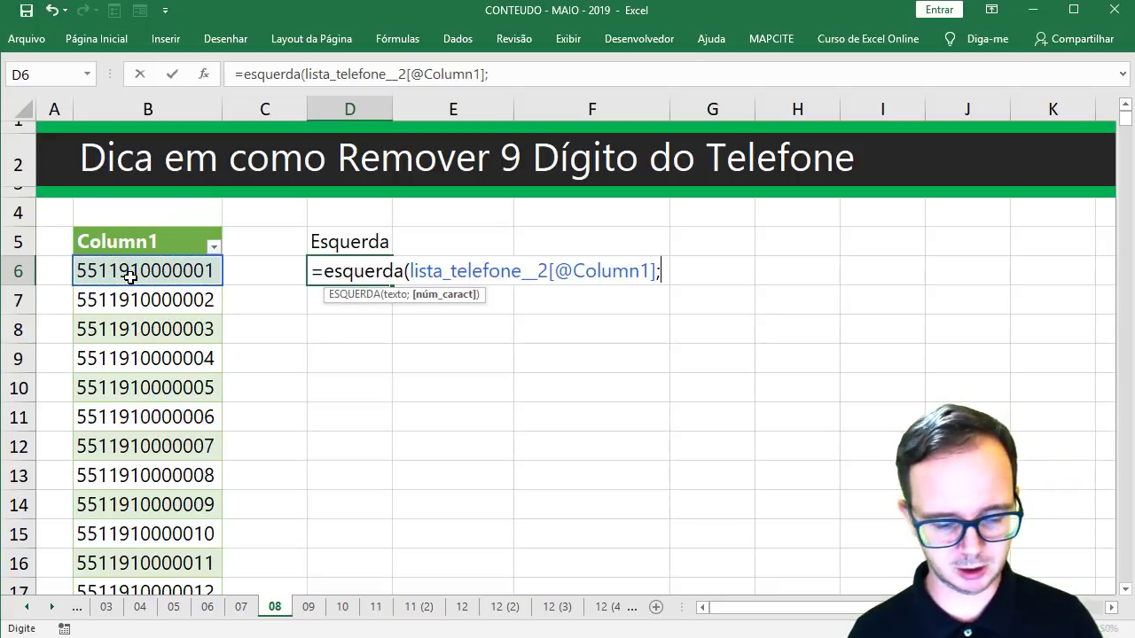
type("4)")
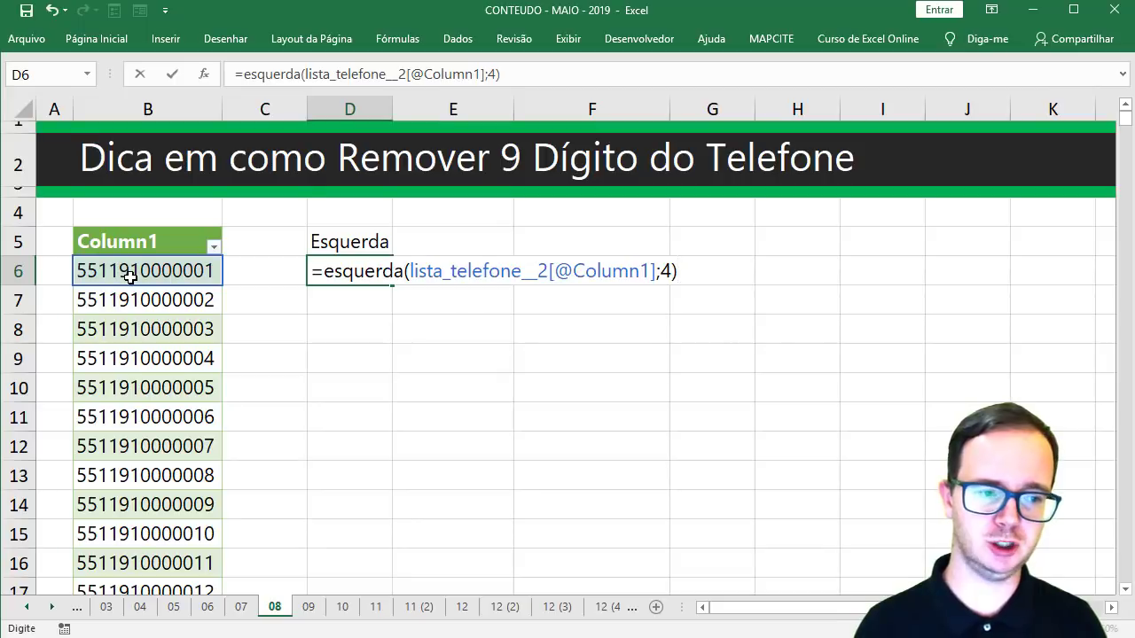
key("Return")
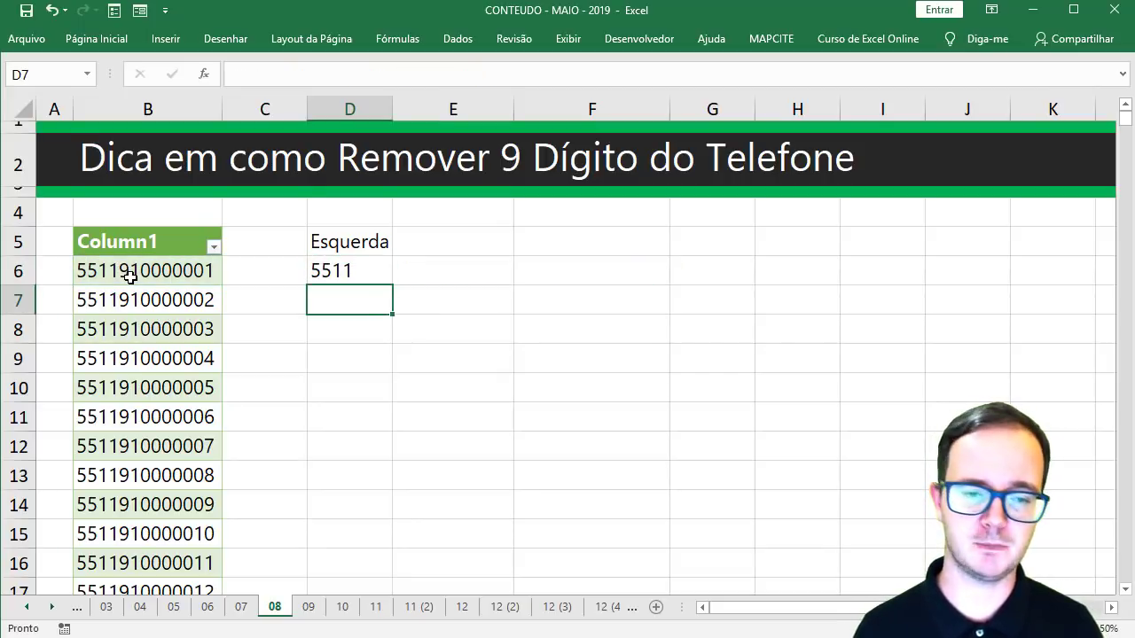
Add header Direita in E5 and =DIREITA(B6;8) in E6, returning 10000001
key("Right")
key("Up")
key("Up")
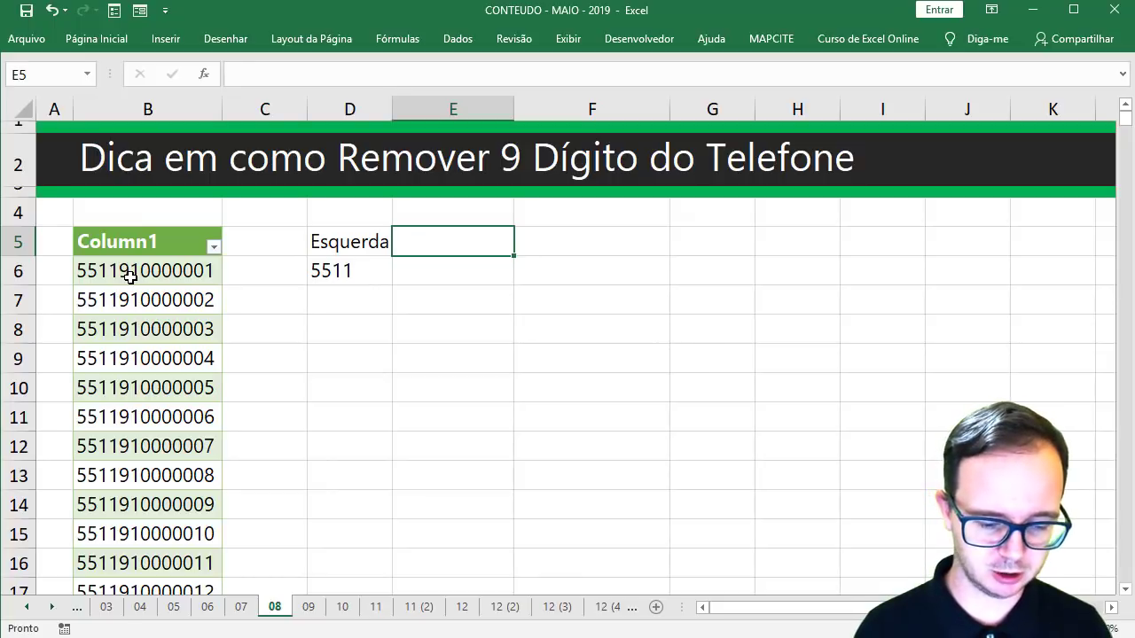
type("Direita")
key("Return")
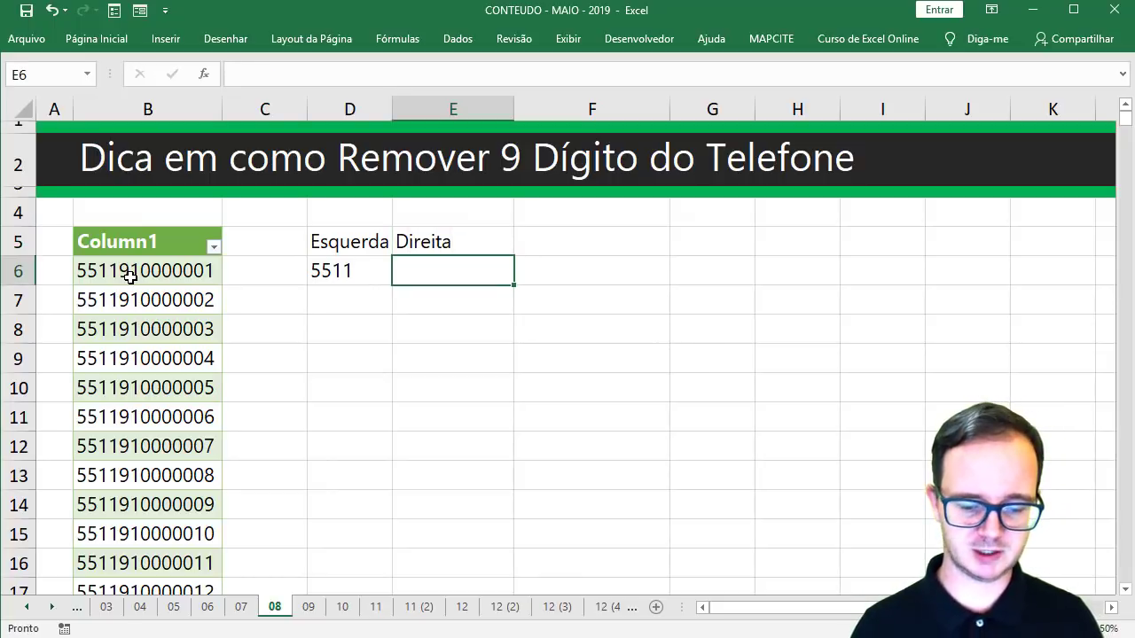
type("=direita")
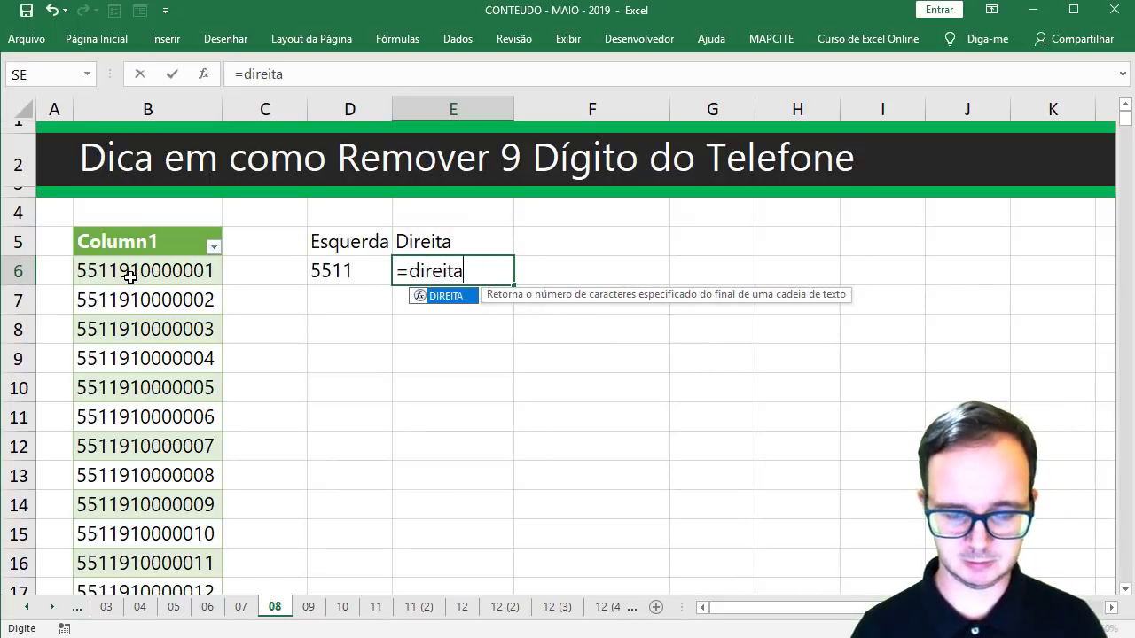
type("(")
left_click(130, 278)
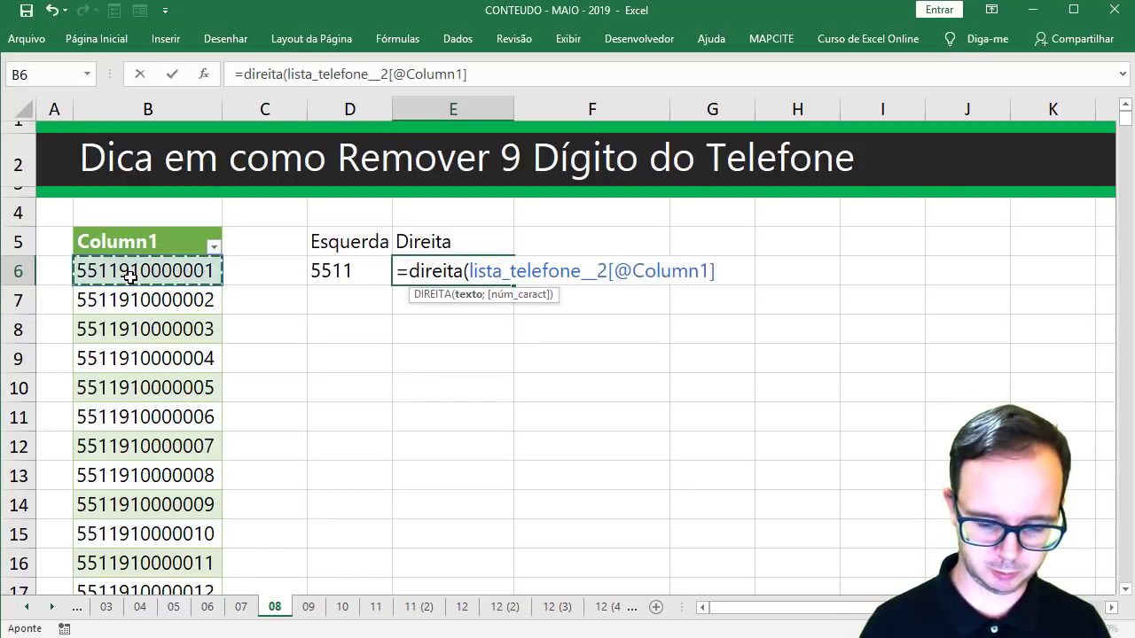
type(";8)")
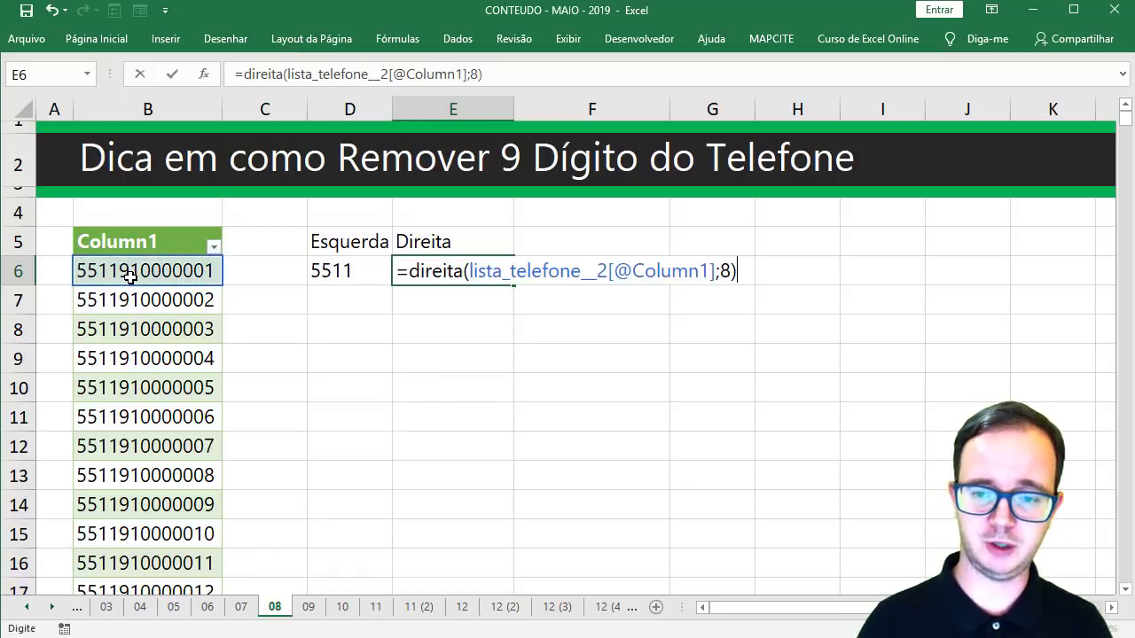
key("Return")
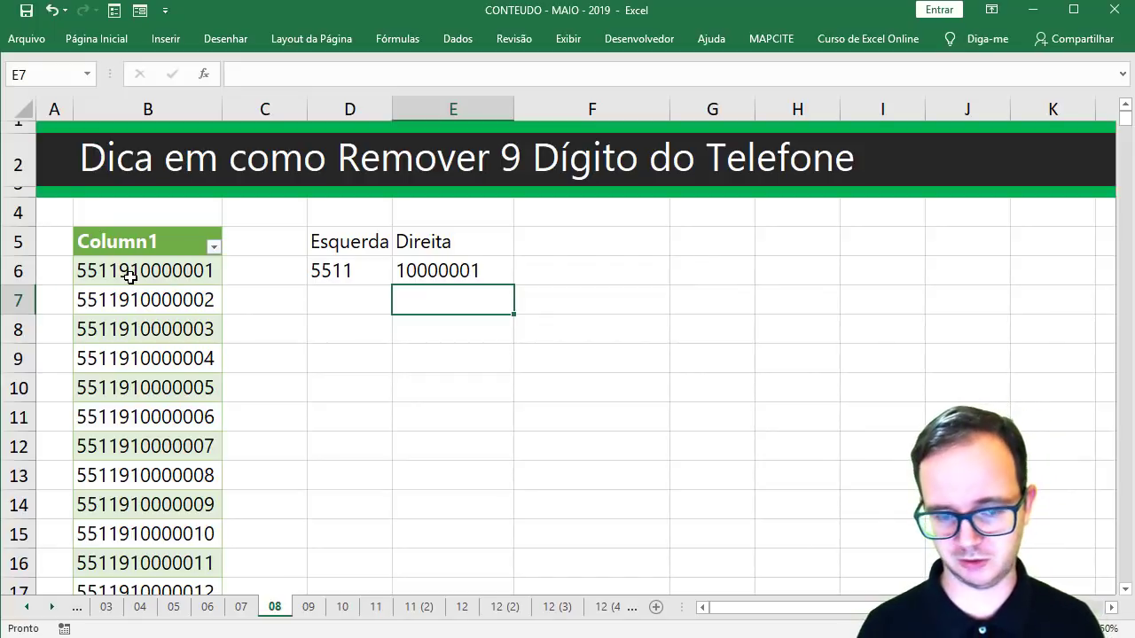
left_click(591, 275)
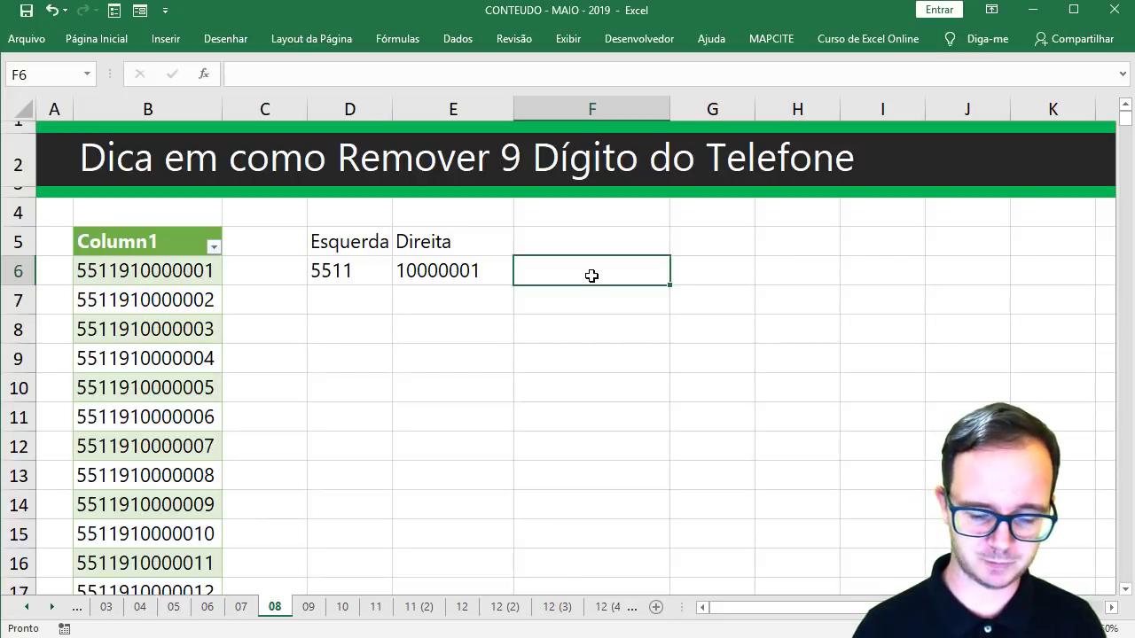
type("=")
left_click(365, 270)
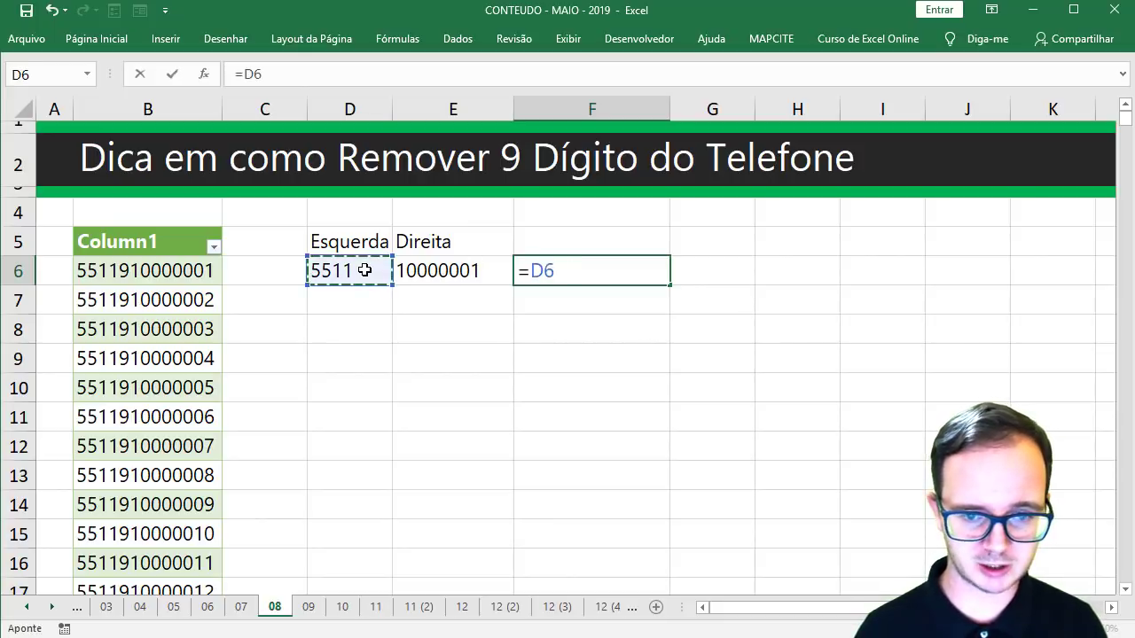
type("&")
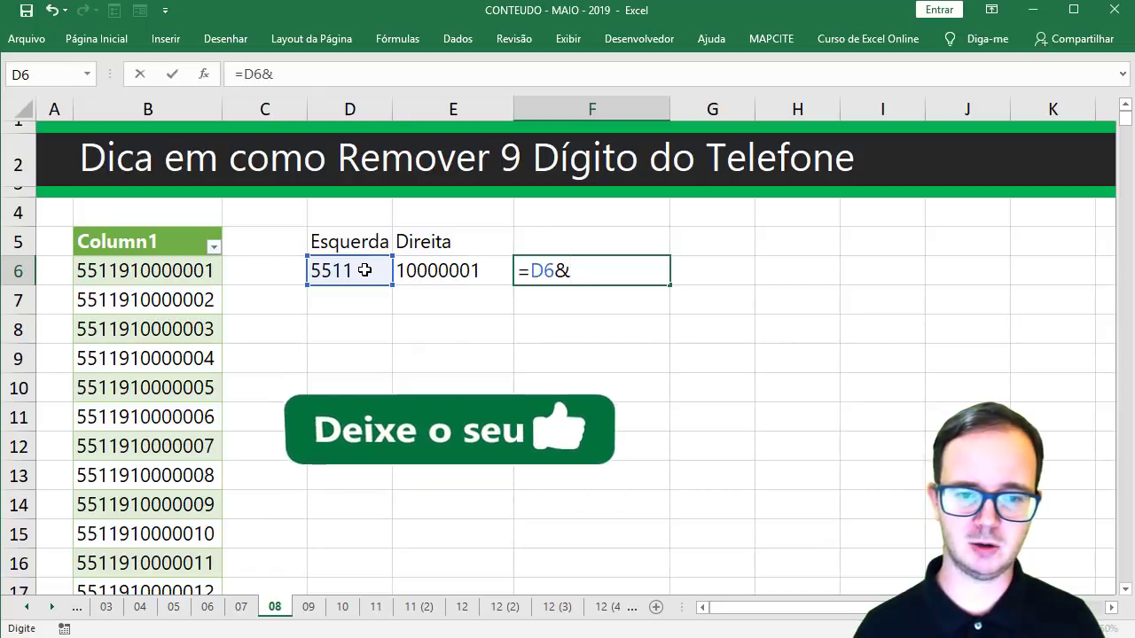
left_click(478, 271)
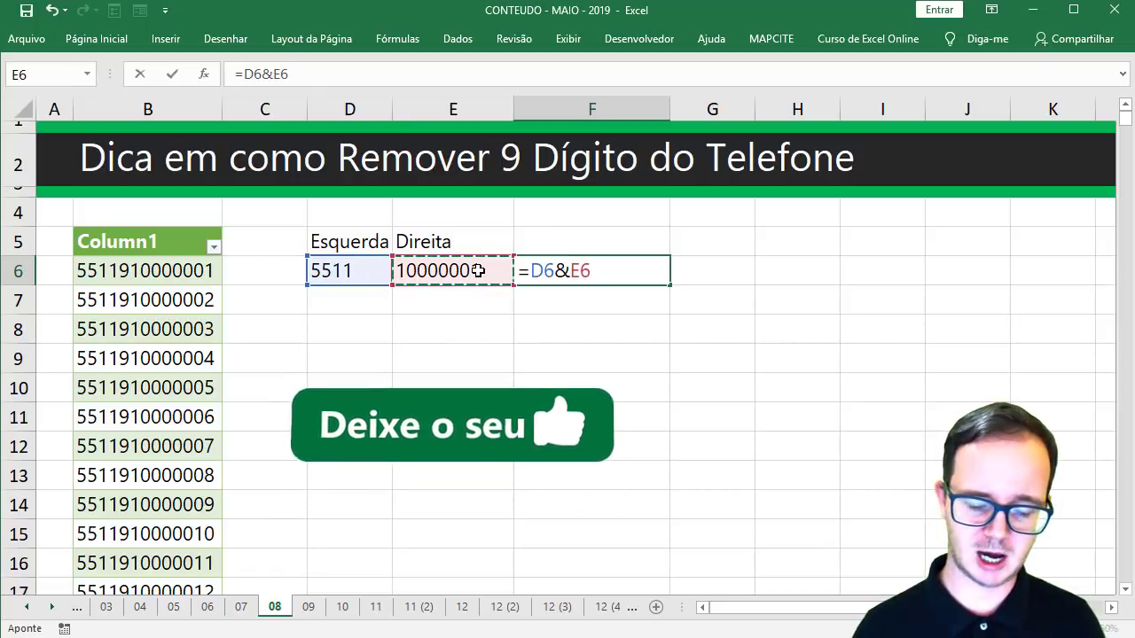
key("Return")
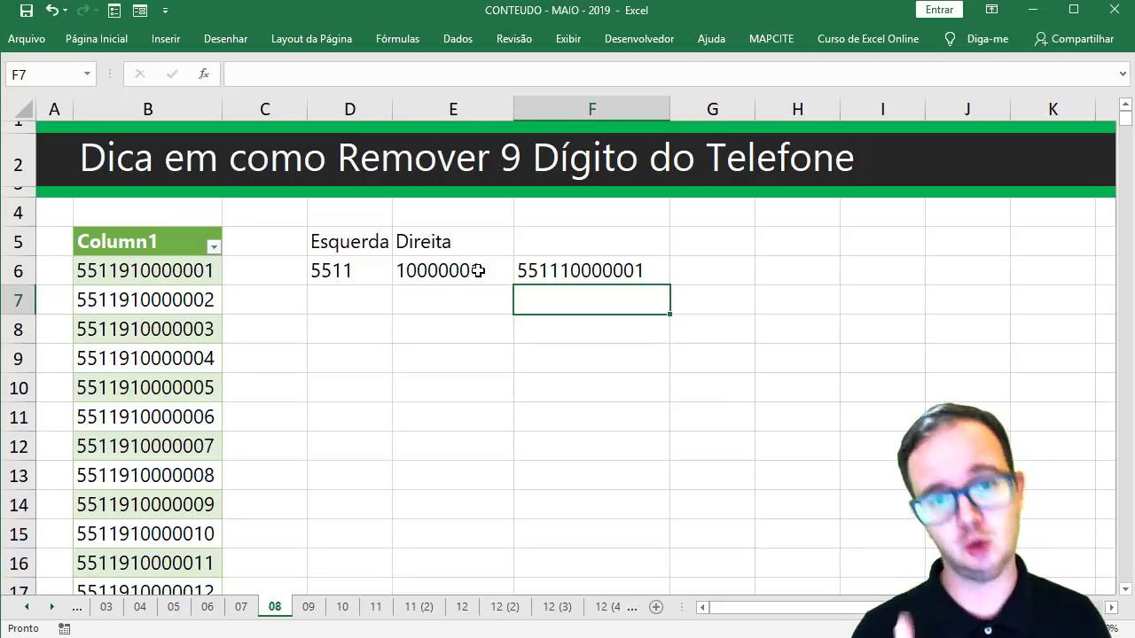
type("=")
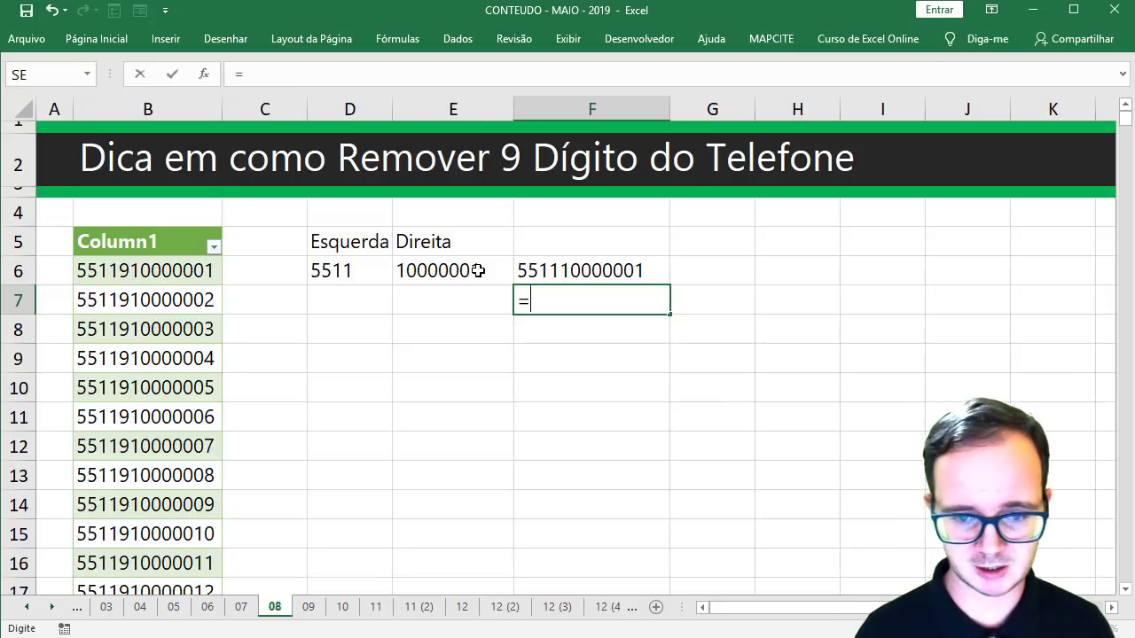
type("esquerda")
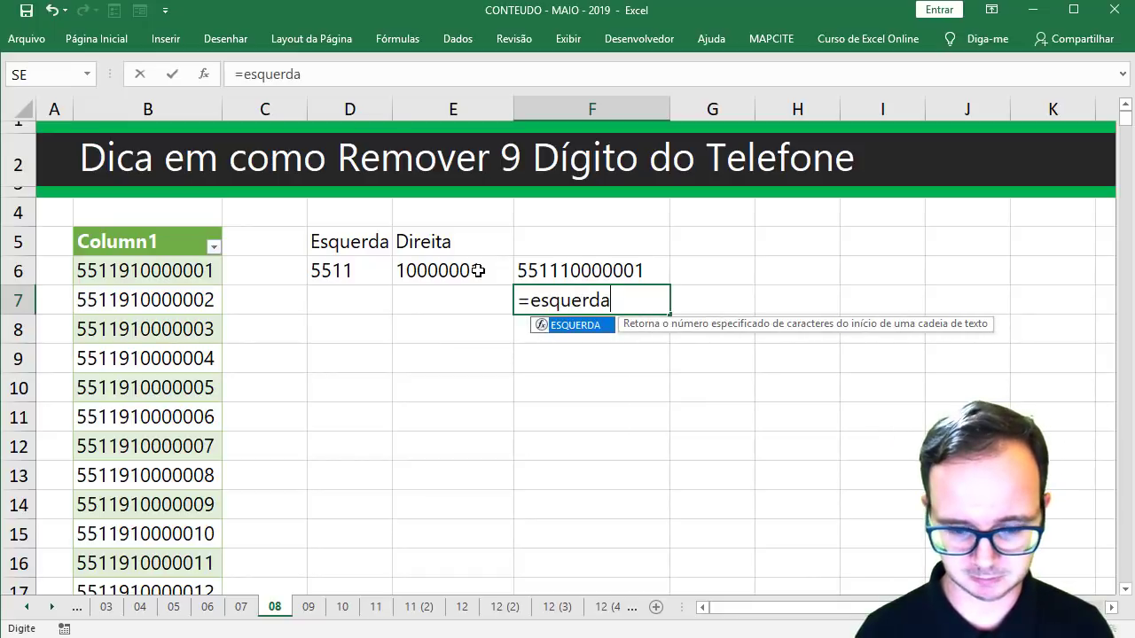
type("(")
left_click(203, 299)
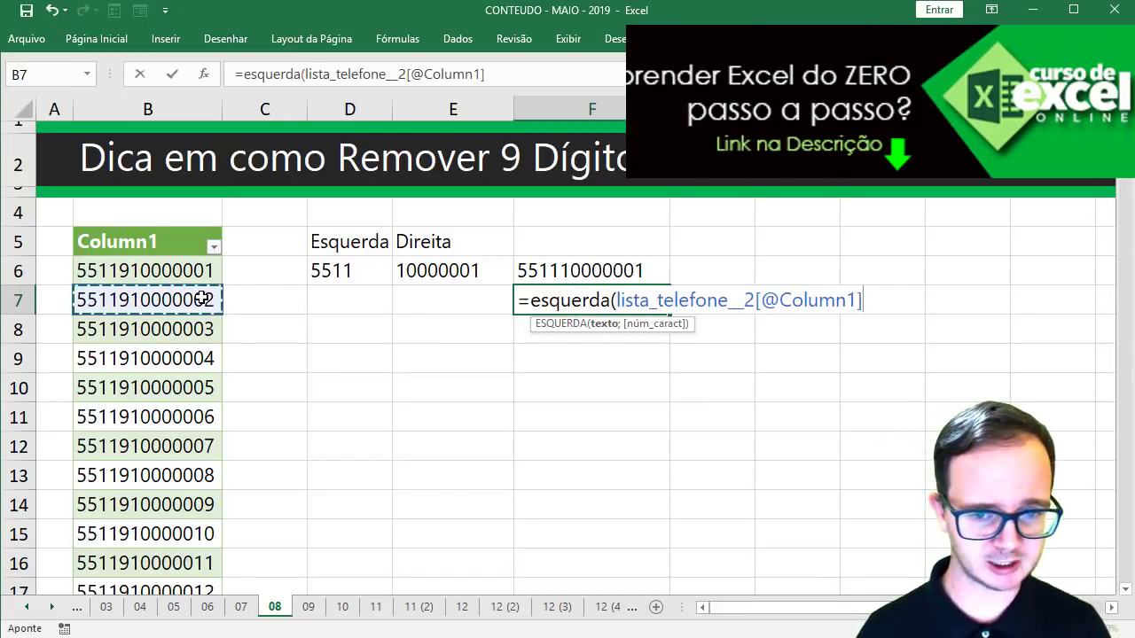
type(";4")
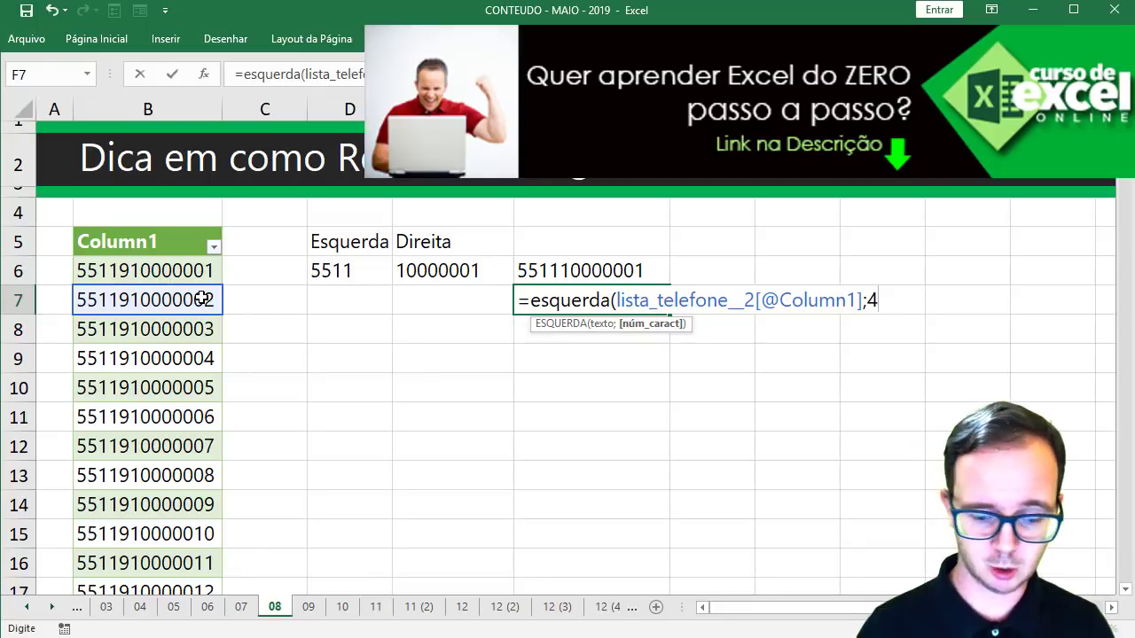
type(")&")
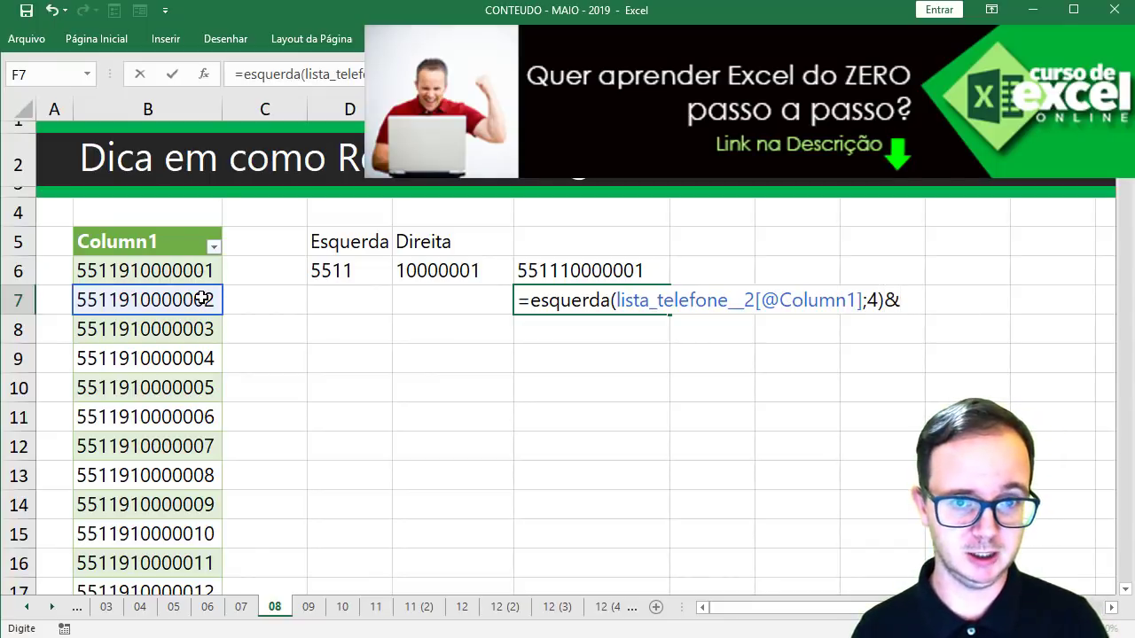
type("dir")
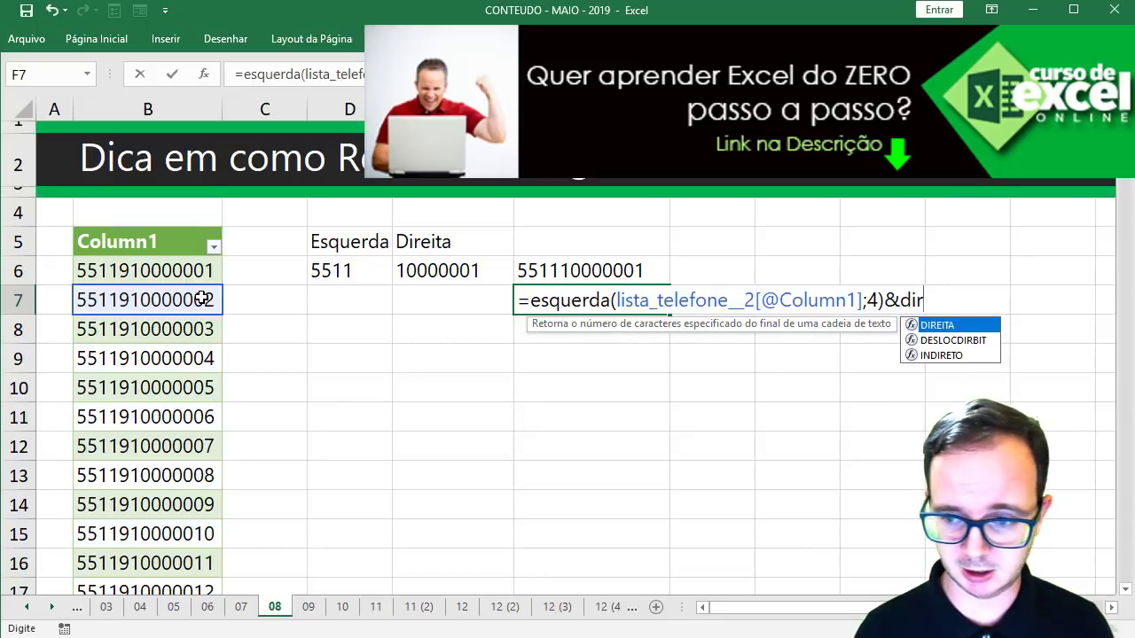
type("eita(")
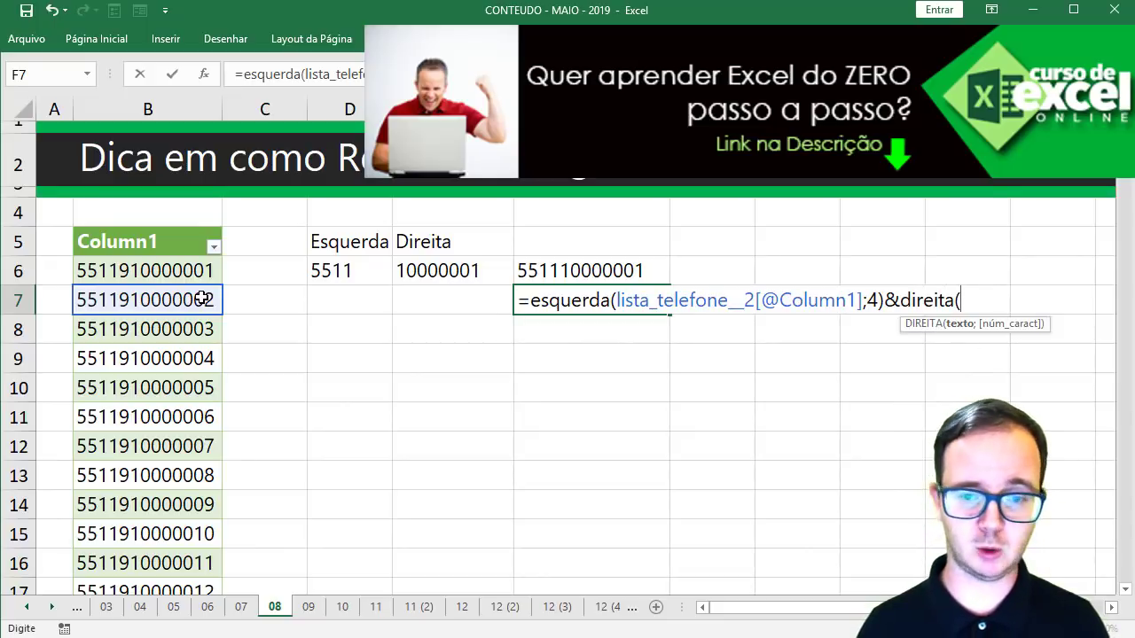
left_click(203, 298)
type(";")
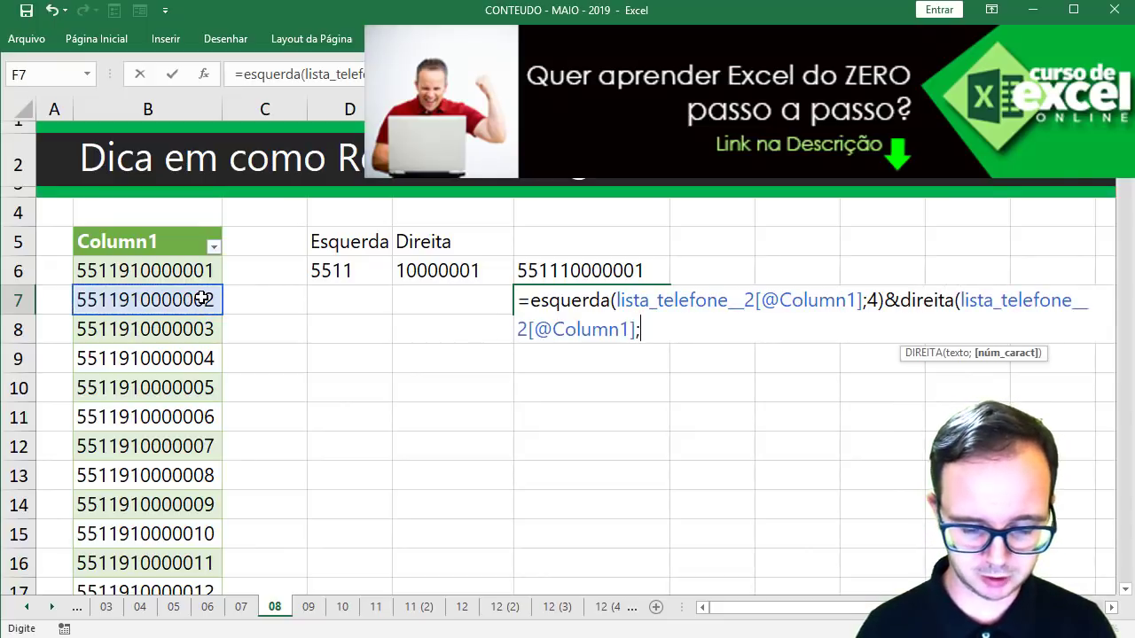
type("8)")
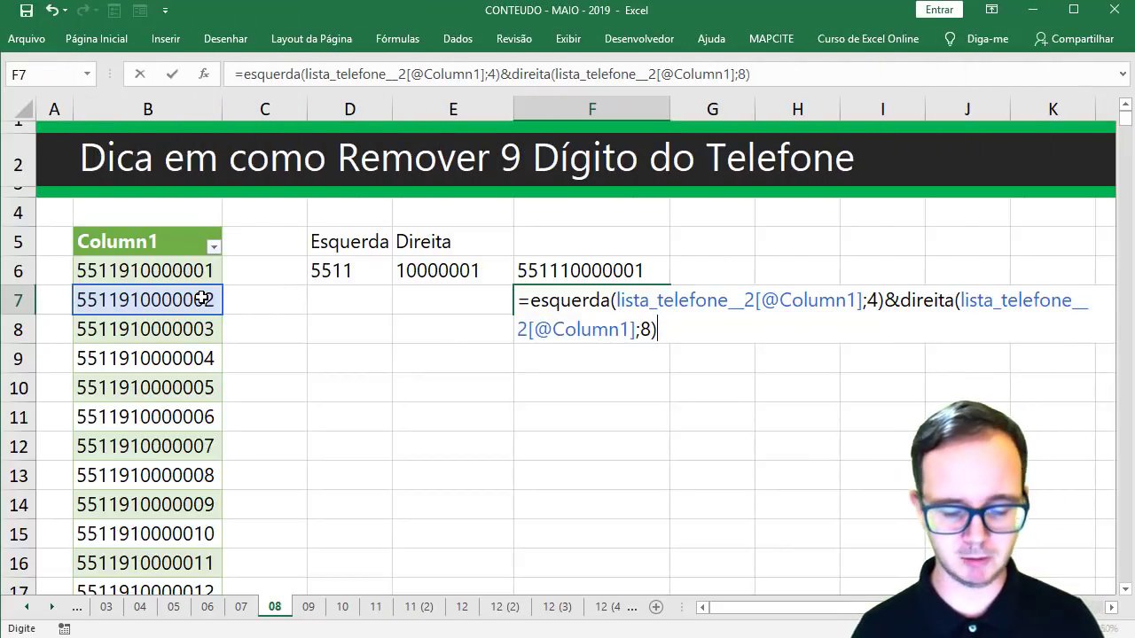
key("Return")
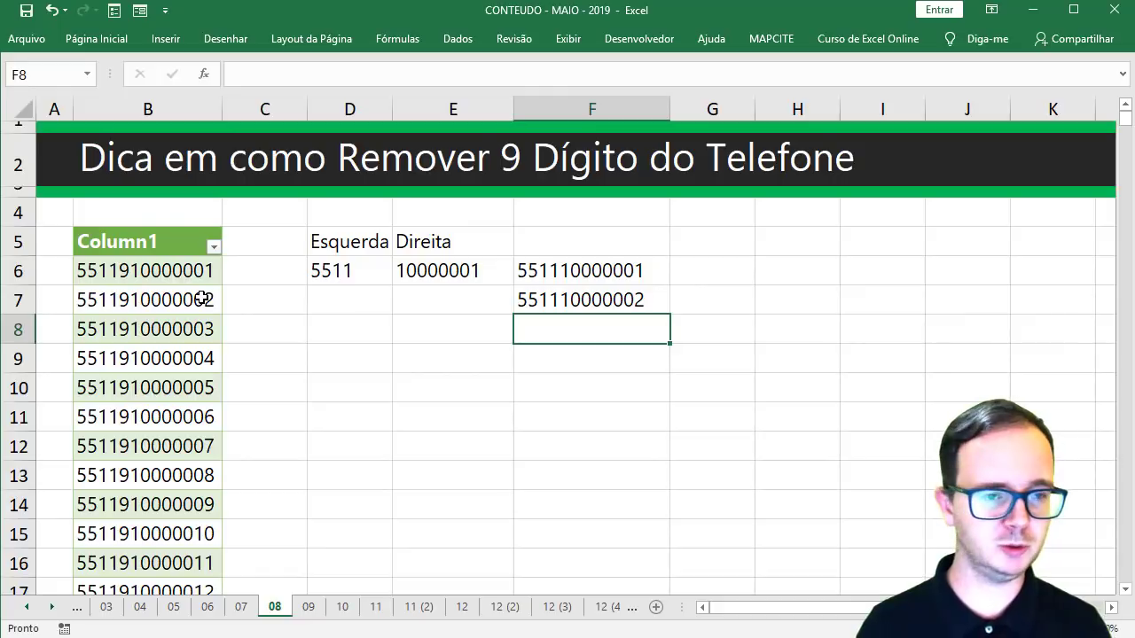
Fill F7's formula down to row 211 and select the first results F6:F14
left_click(655, 304)
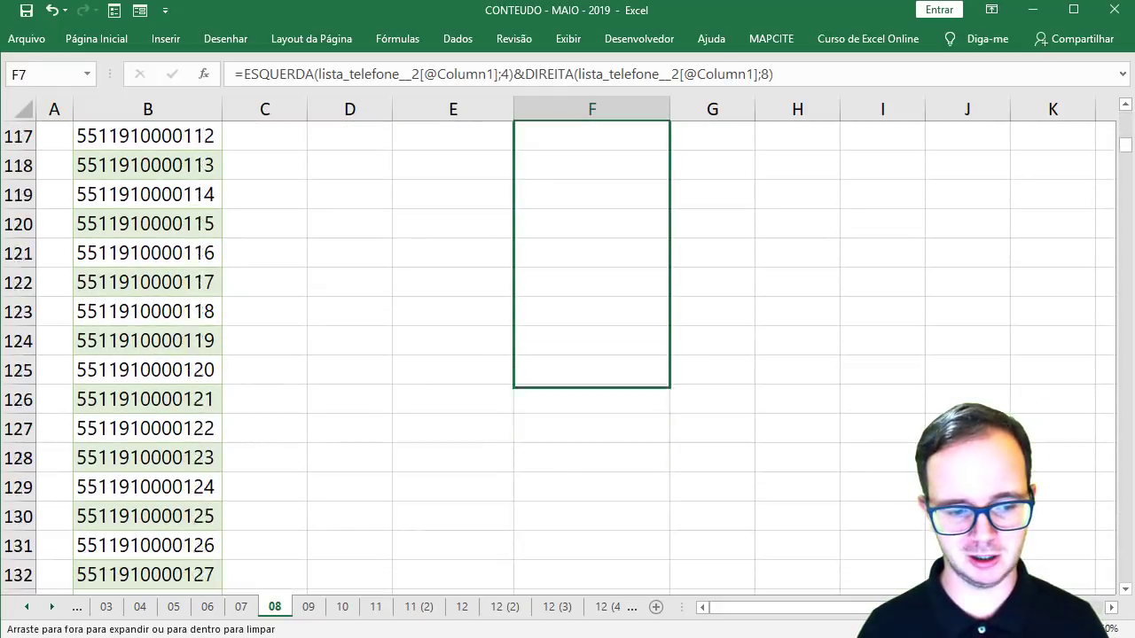
left_click_drag(671, 317, 672, 558)
scroll(663, 558, "up", 4)
scroll(663, 558, "up", 4)
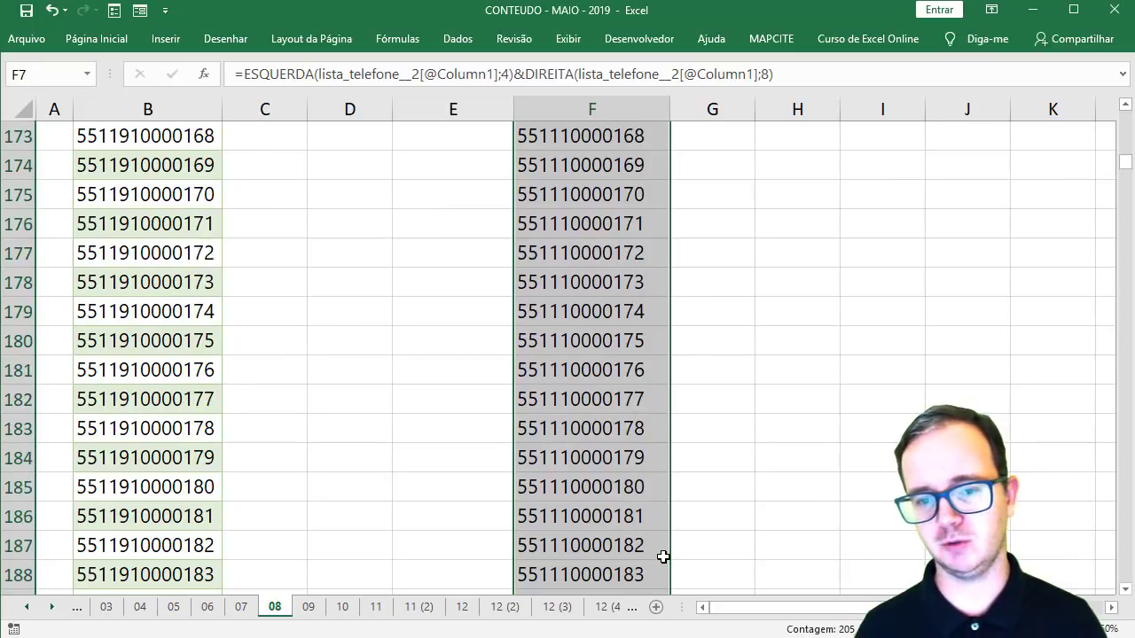
scroll(663, 556, "up", 8)
scroll(663, 557, "up", 5)
scroll(663, 557, "up", 3)
scroll(663, 557, "up", 9)
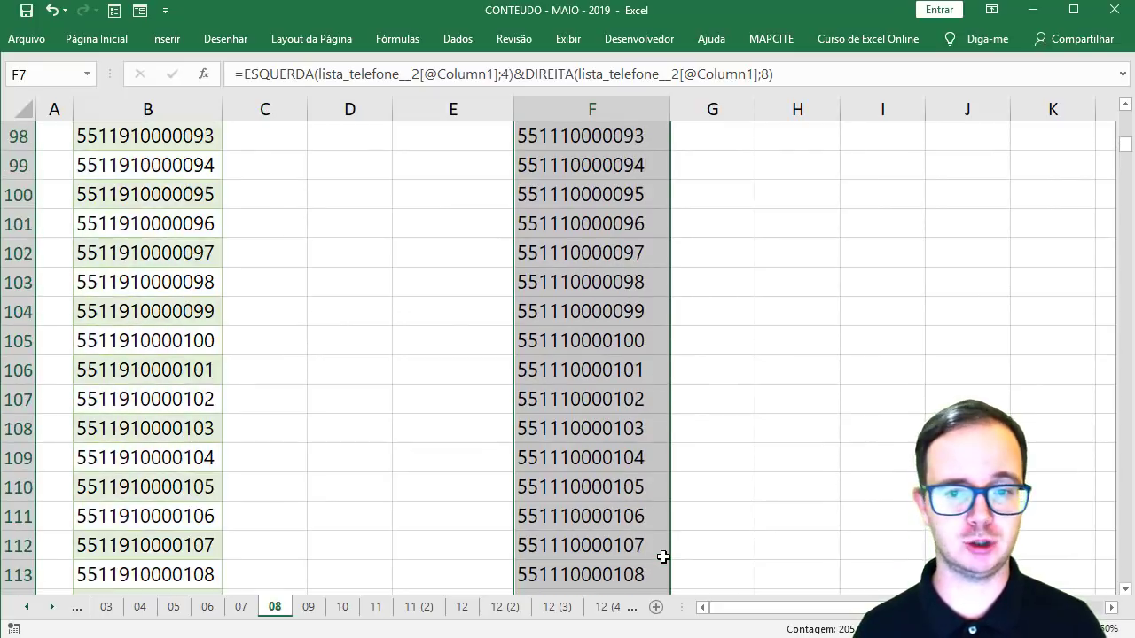
scroll(663, 557, "up", 4)
scroll(663, 557, "up", 3)
scroll(663, 556, "up", 9)
scroll(663, 556, "up", 4)
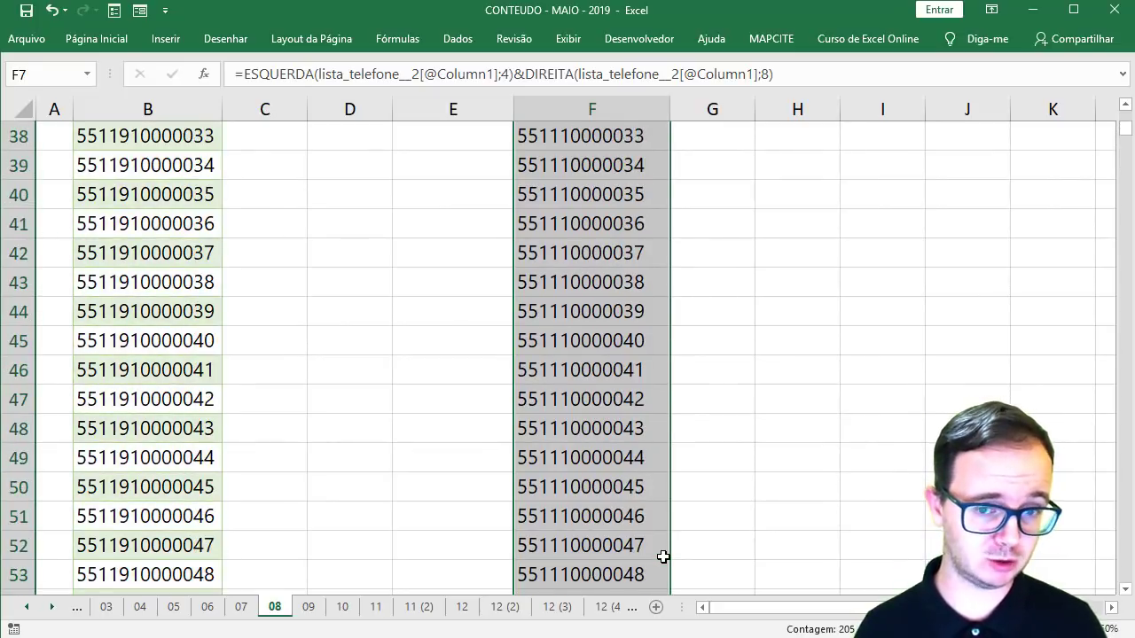
scroll(664, 557, "up", 7)
scroll(664, 557, "up", 4)
scroll(663, 557, "up", 2)
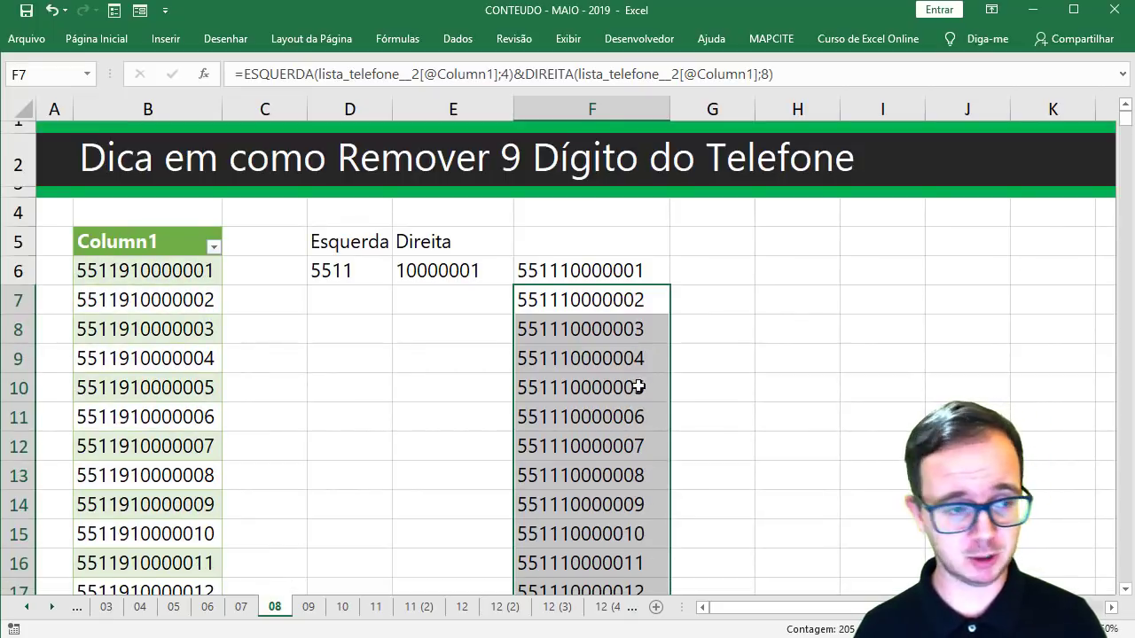
left_click_drag(618, 269, 594, 506)
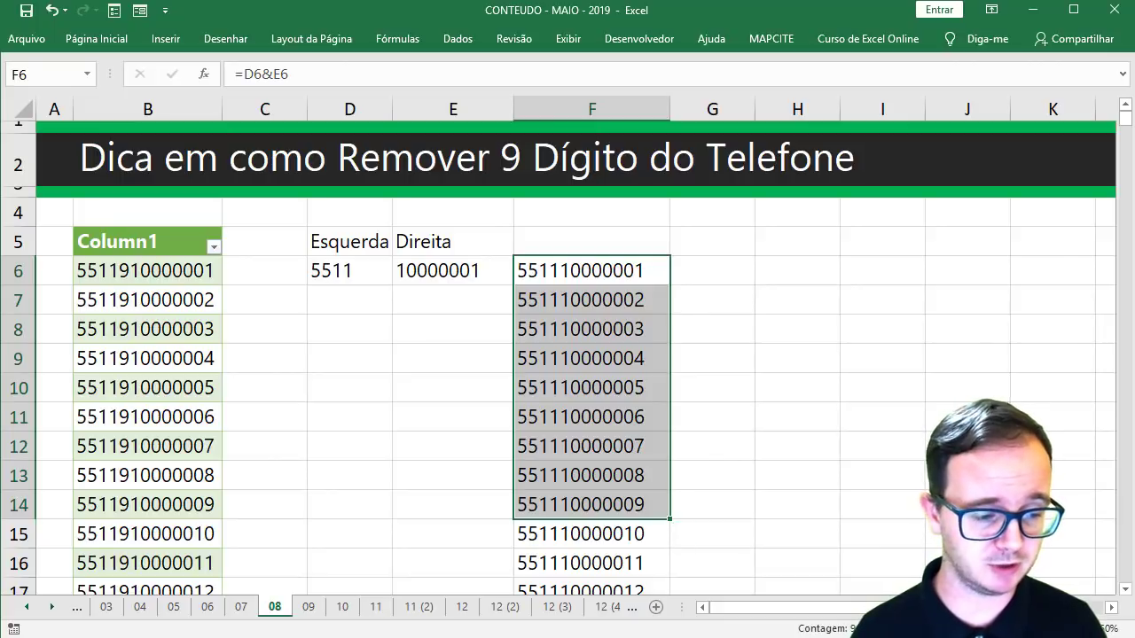
Launch Microsoft Excel 2010 from the Windows search
key("super")
type("excel")
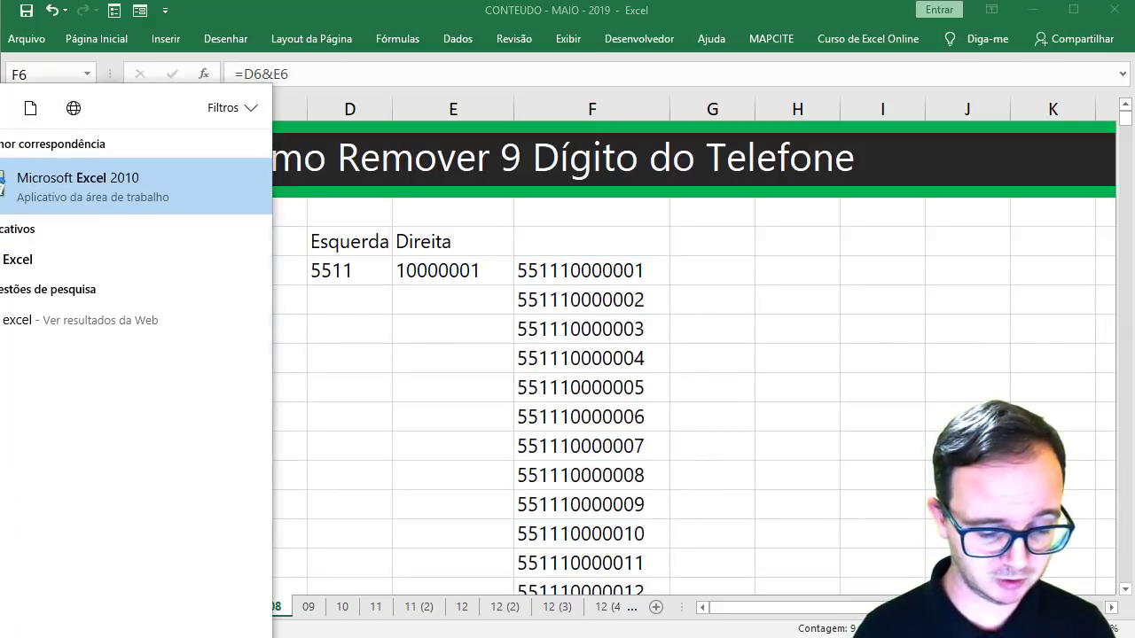
type(" 2010")
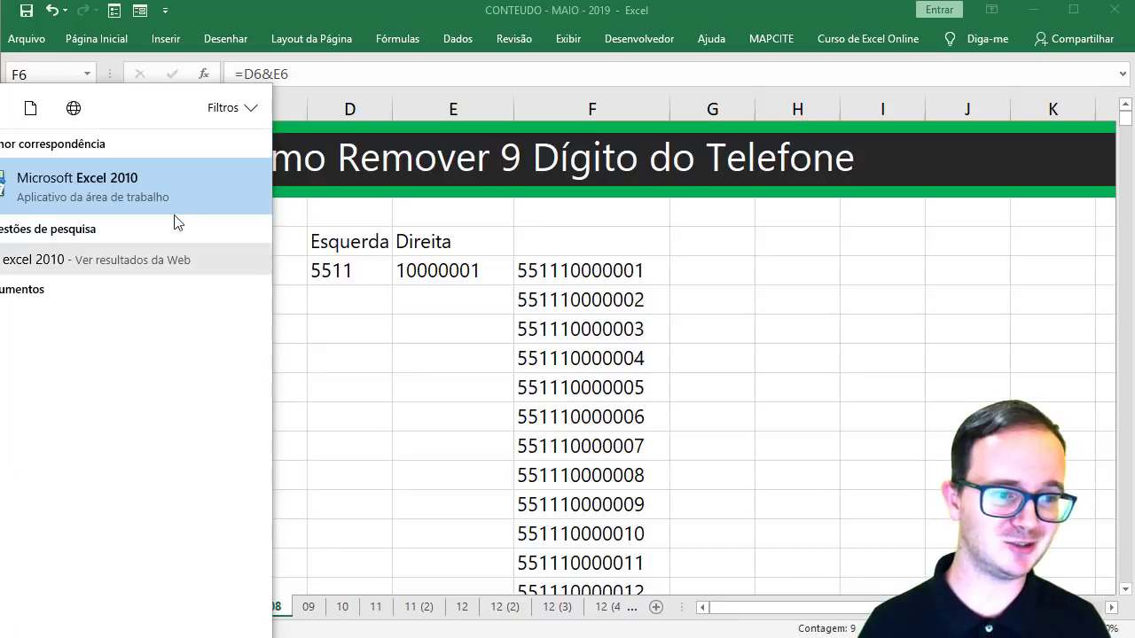
left_click(144, 177)
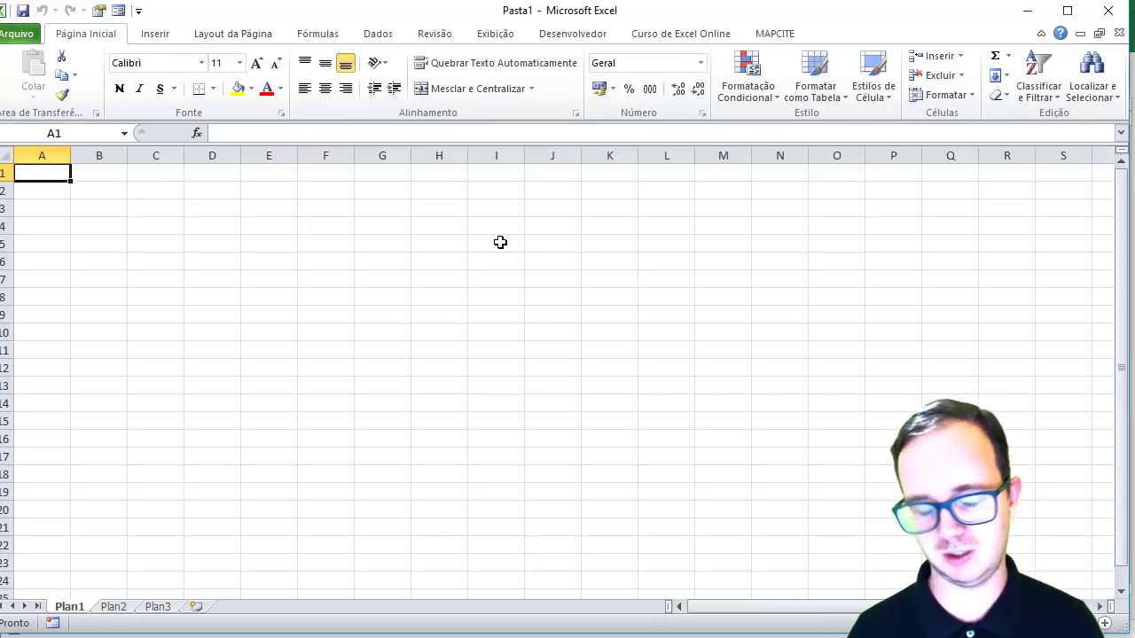
Import lista-telefone from the Desktop via the text wizard into column A at $A$1
left_click(380, 35)
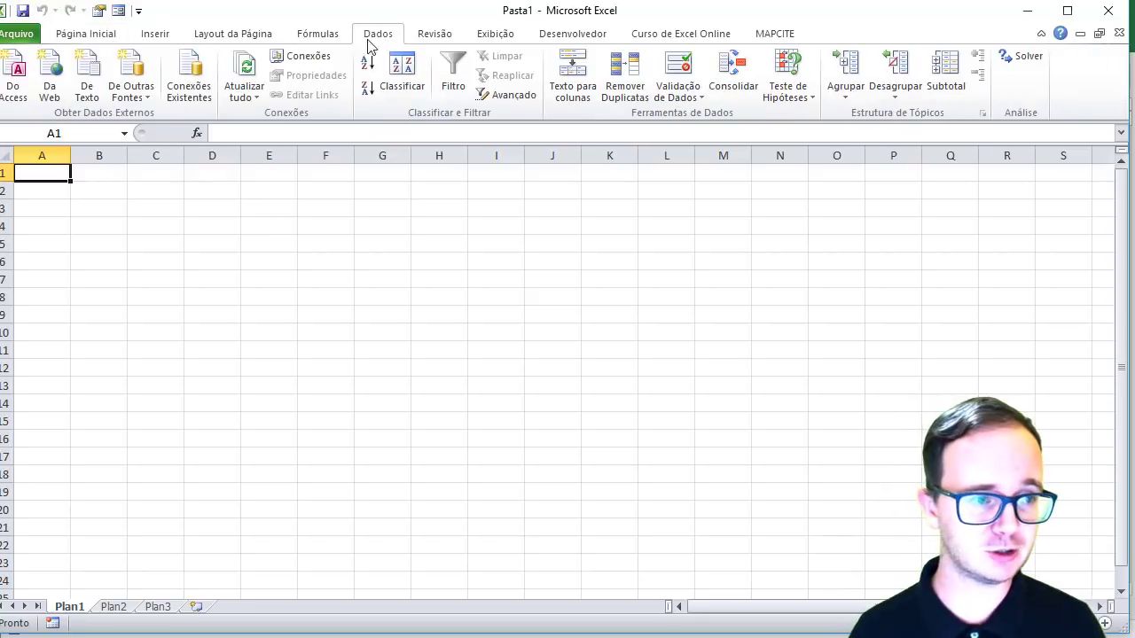
left_click(89, 91)
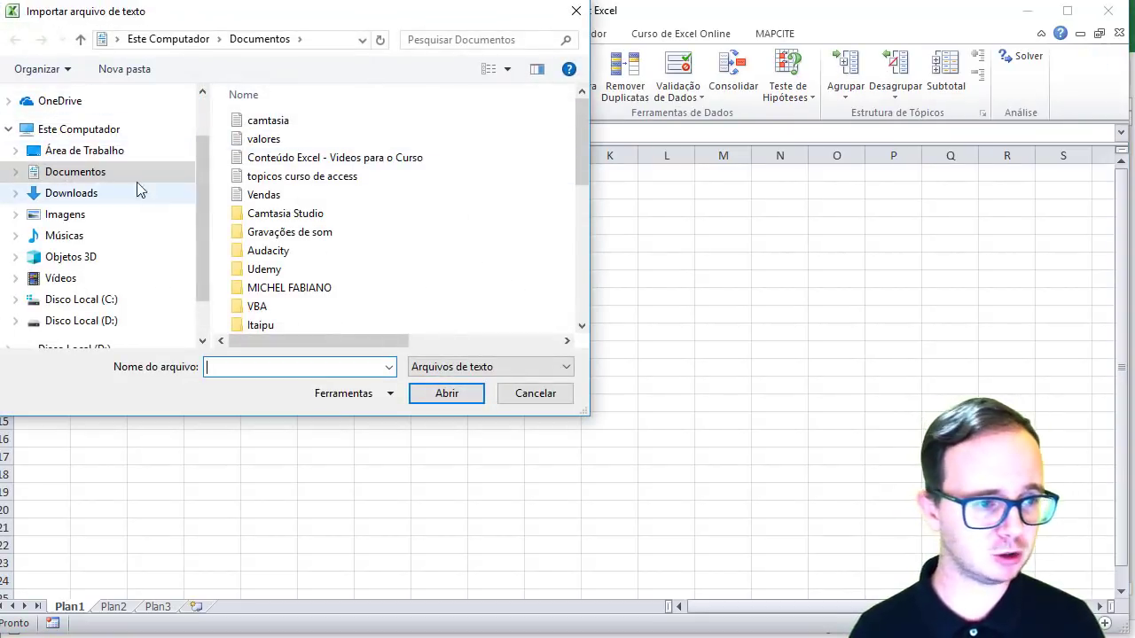
left_click(115, 151)
left_click(257, 177)
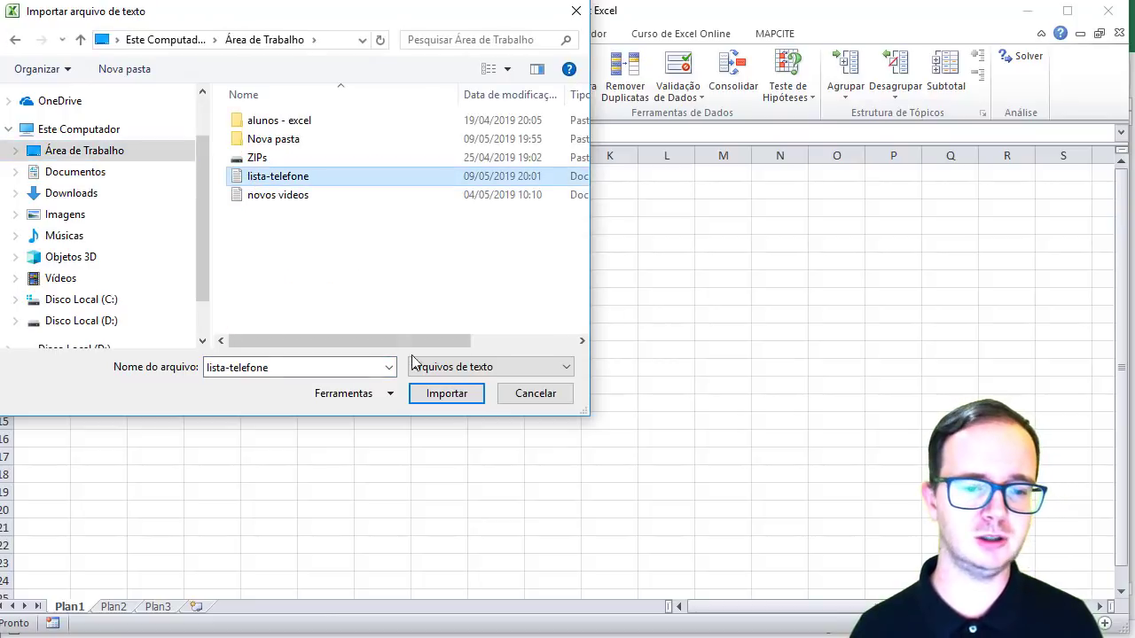
left_click(444, 396)
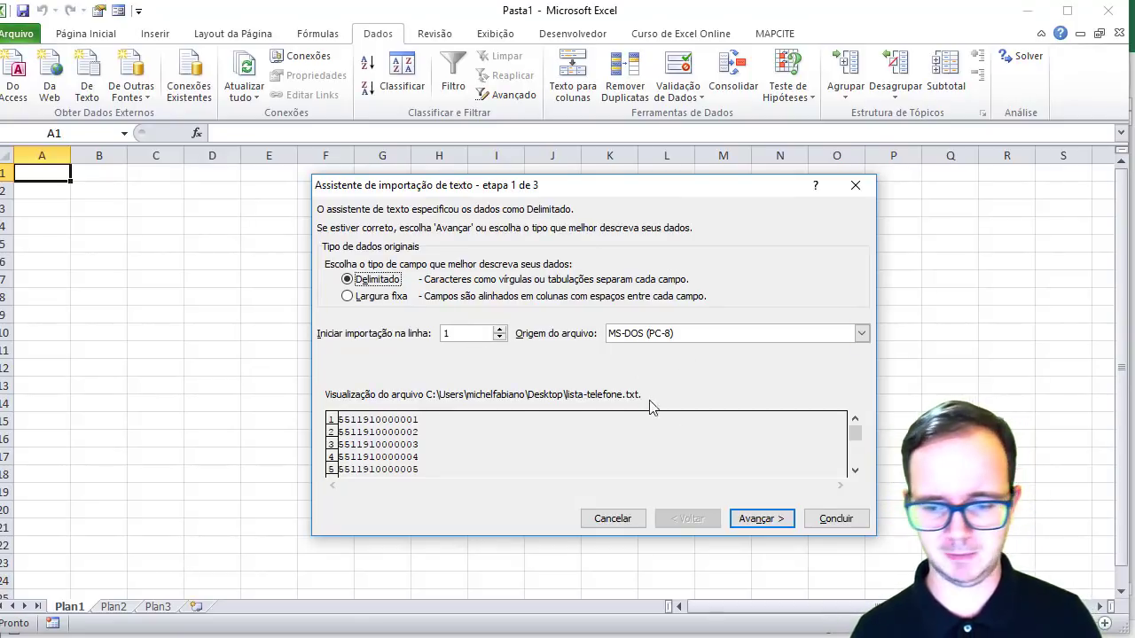
left_click(760, 523)
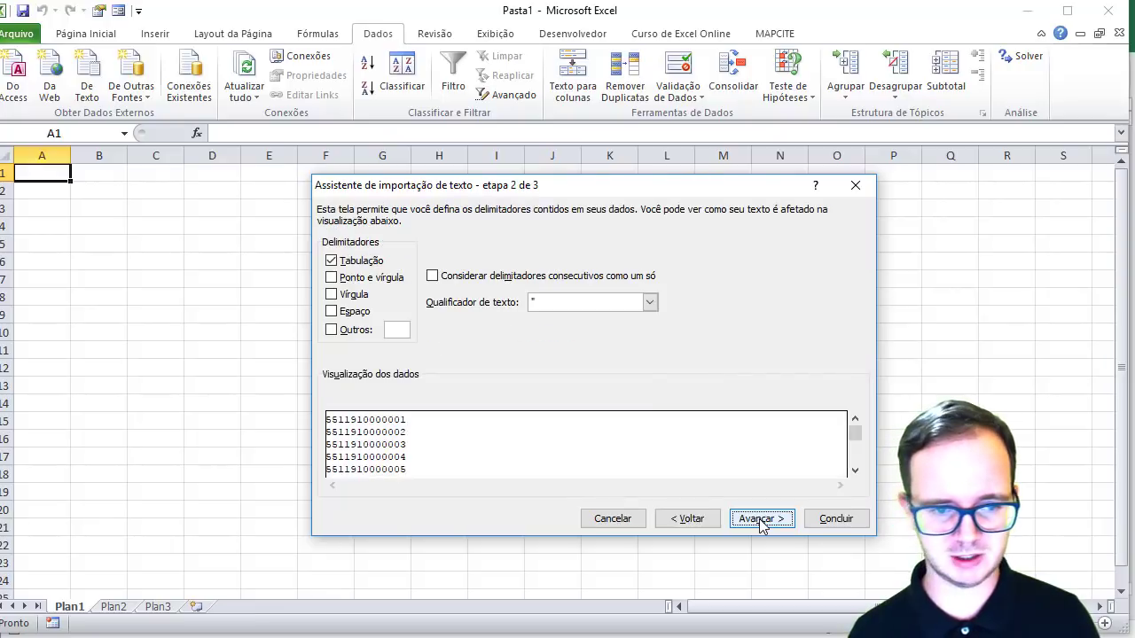
left_click(761, 523)
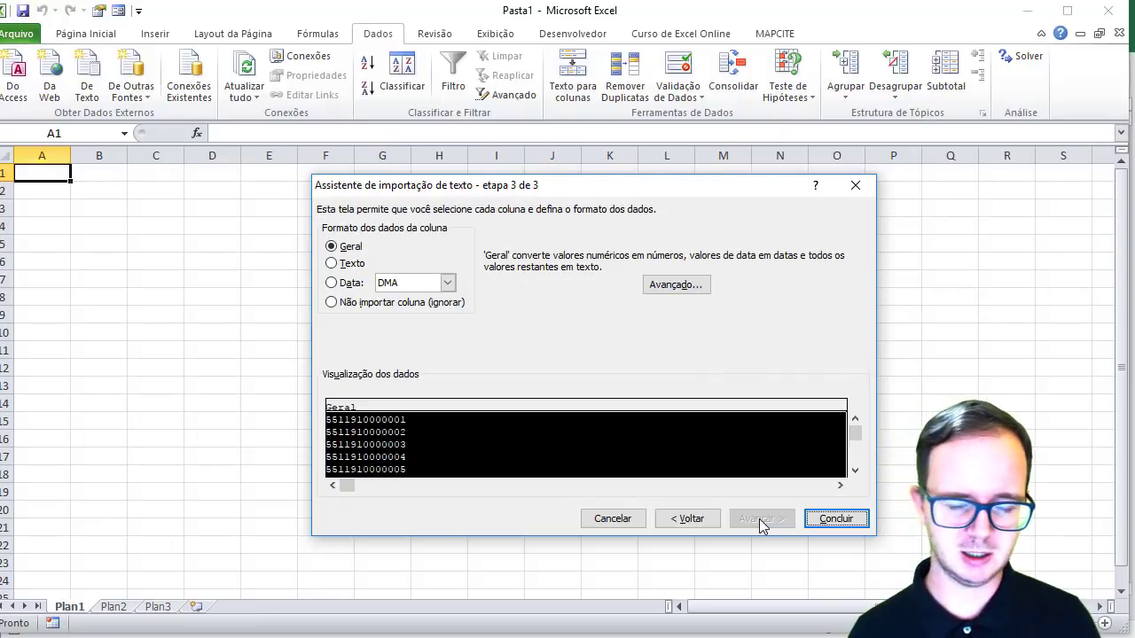
left_click(831, 522)
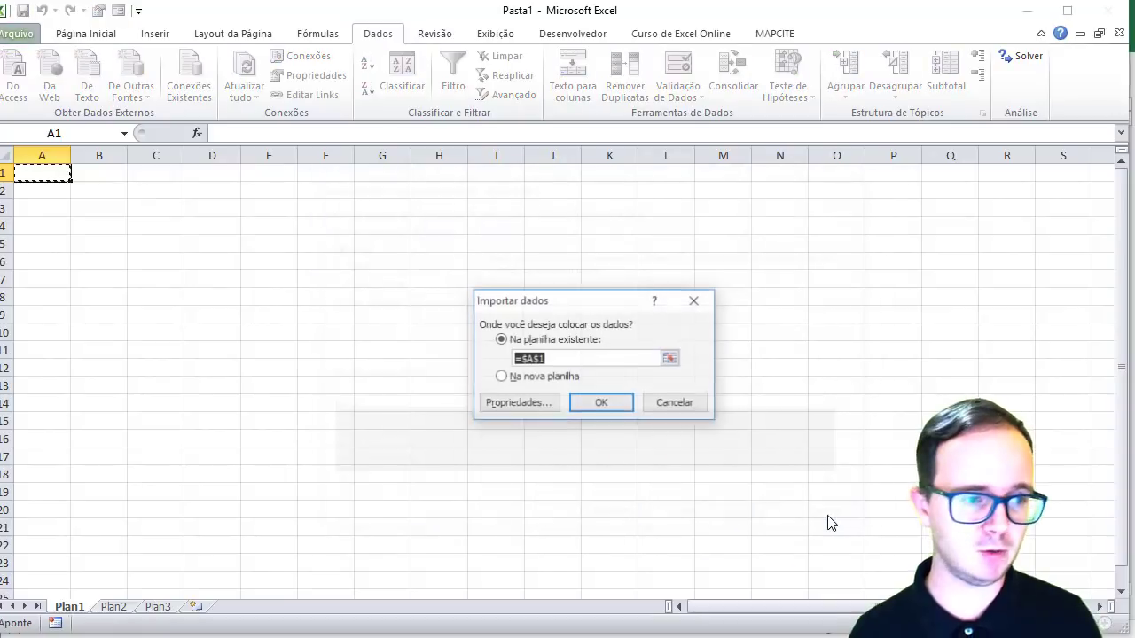
left_click(584, 405)
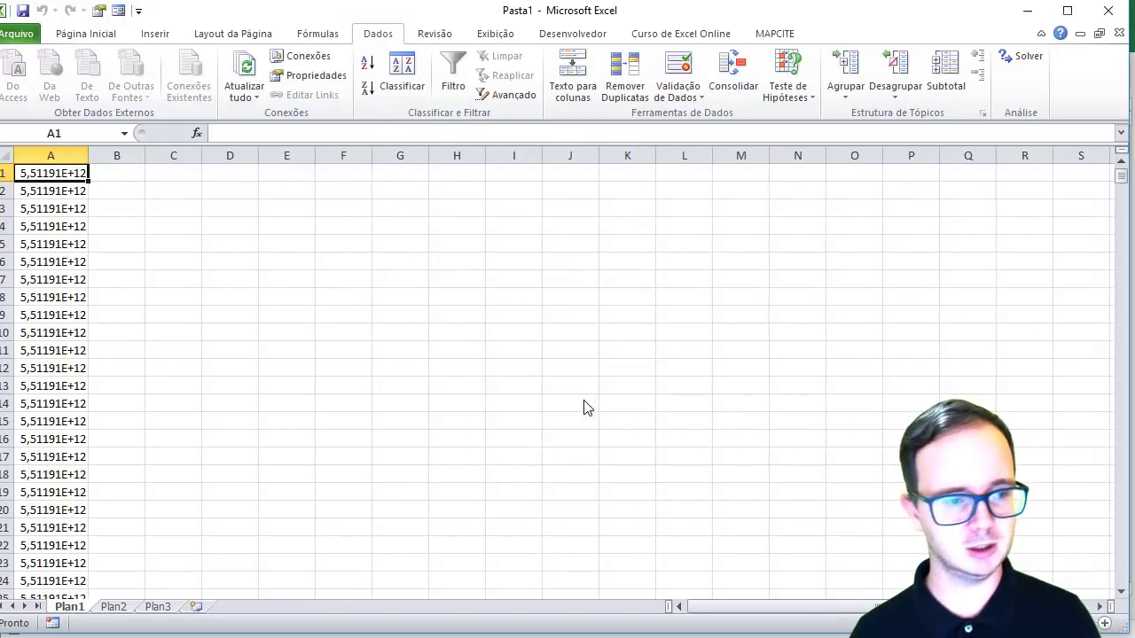
Apply the custom number format 0 to all of column A
left_click(46, 153)
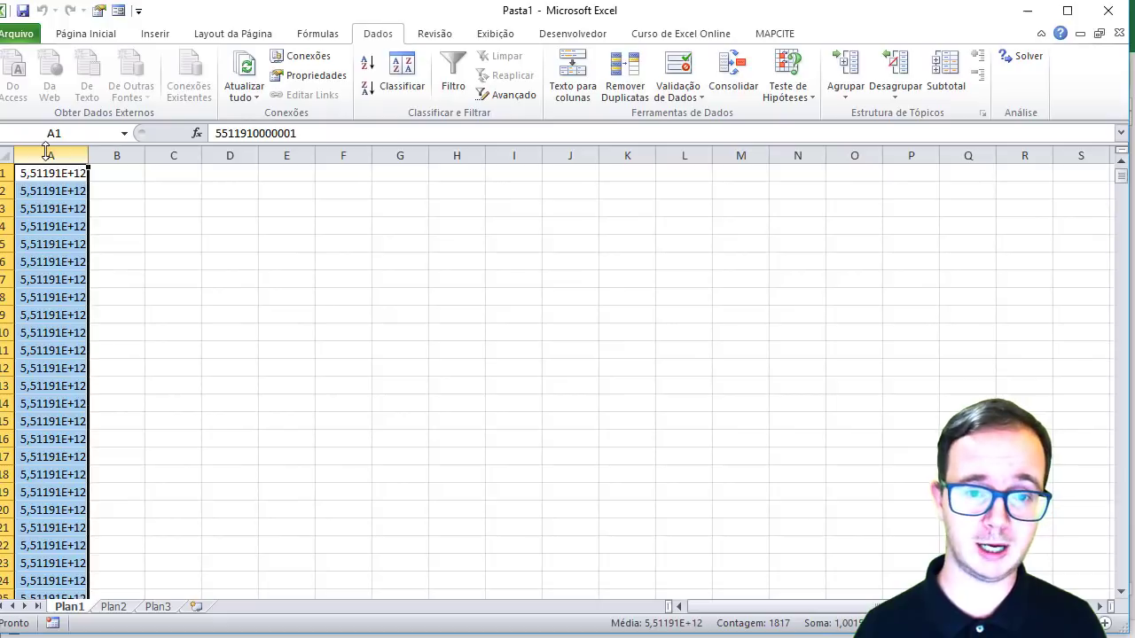
left_click(82, 35)
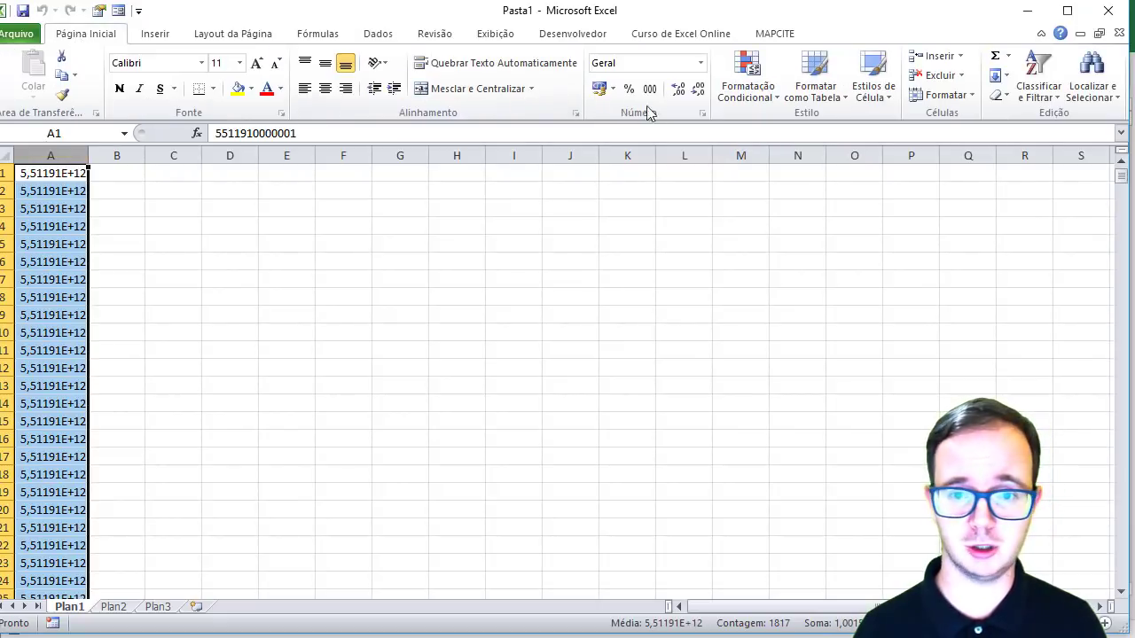
left_click(707, 118)
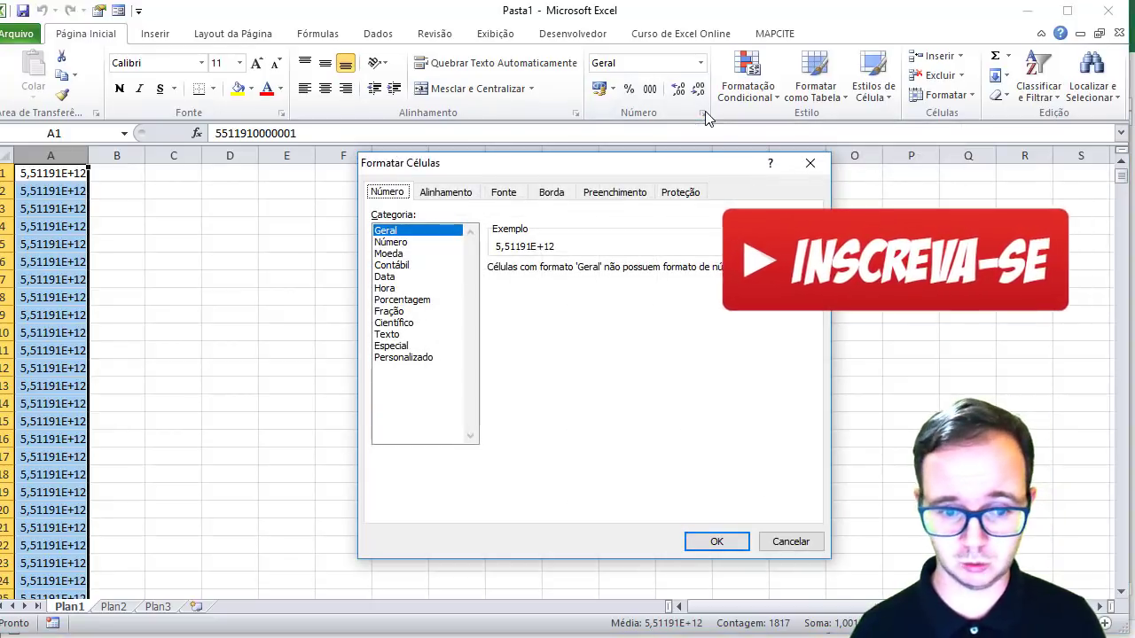
left_click(431, 359)
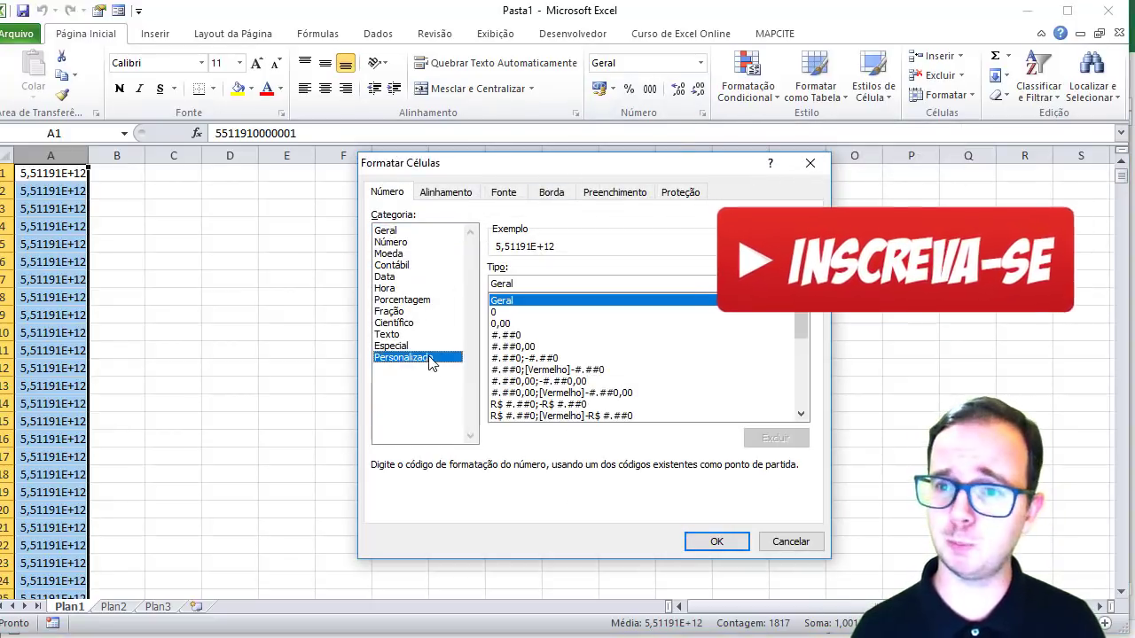
double_click(577, 284)
type("0")
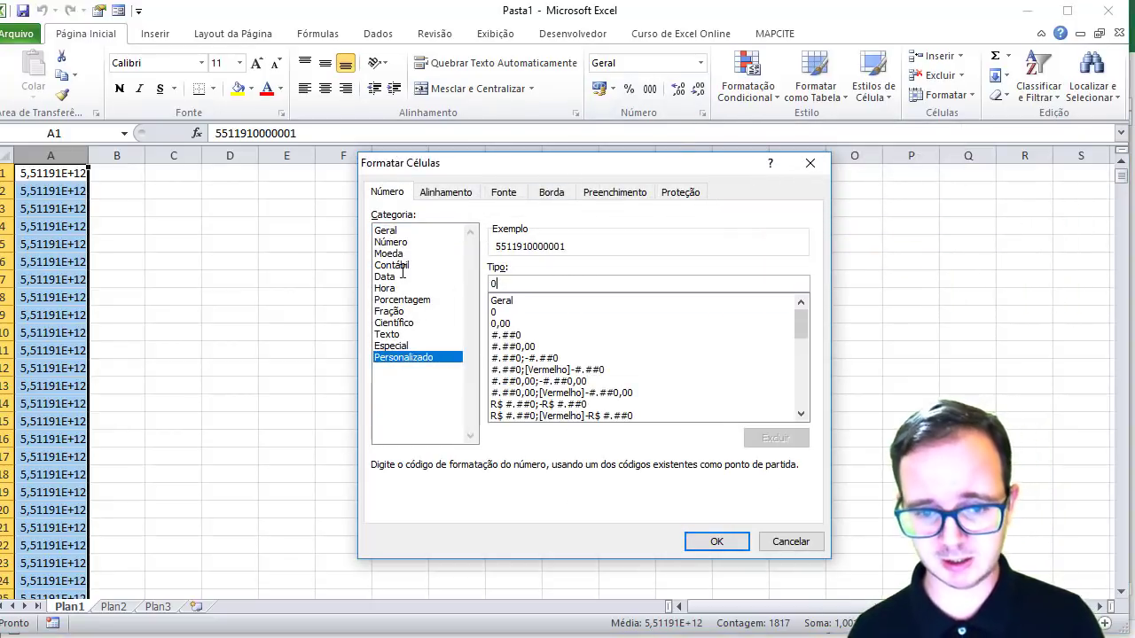
left_click(716, 541)
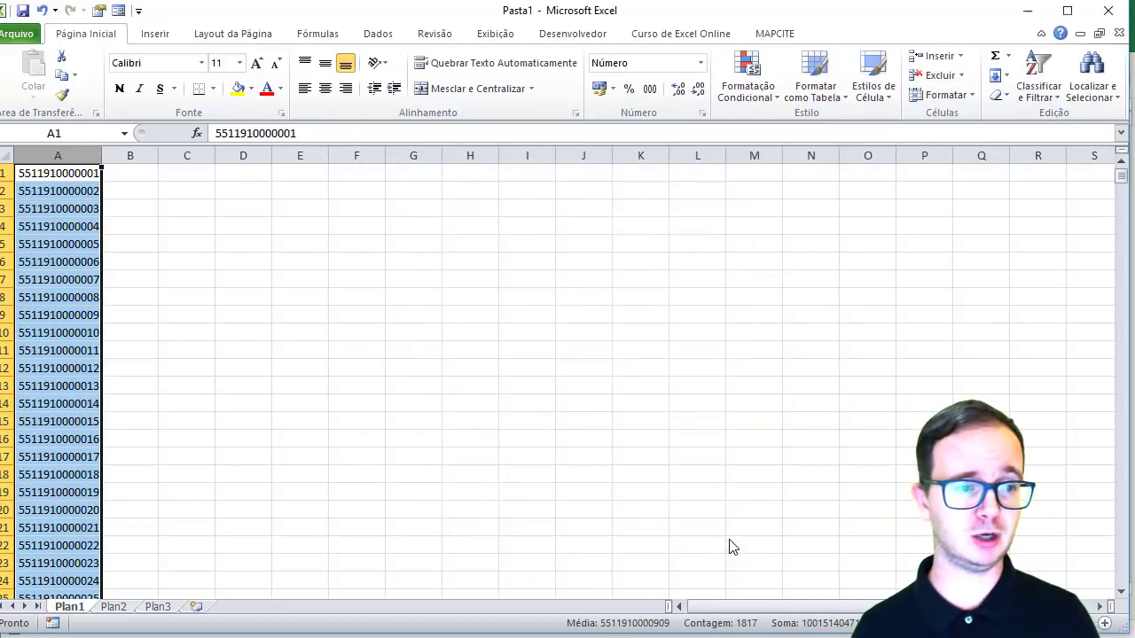
Zoom in and AutoFit column A so the 13-digit numbers show fully
left_click(1104, 624)
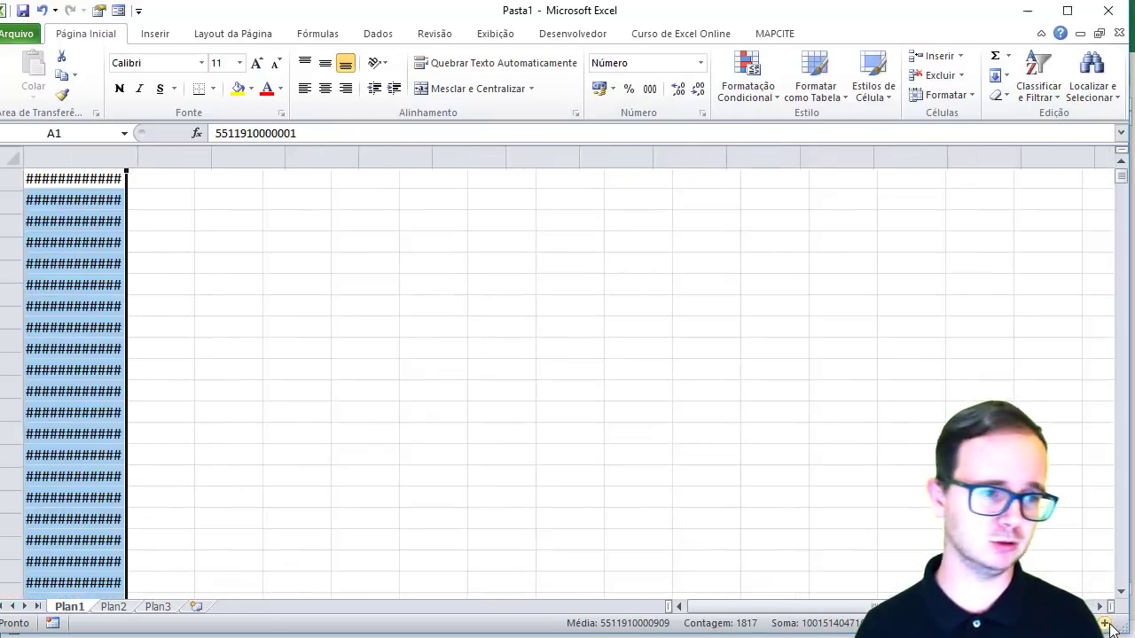
left_click(1104, 623)
left_click(1104, 624)
left_click(1104, 623)
left_click(1104, 623)
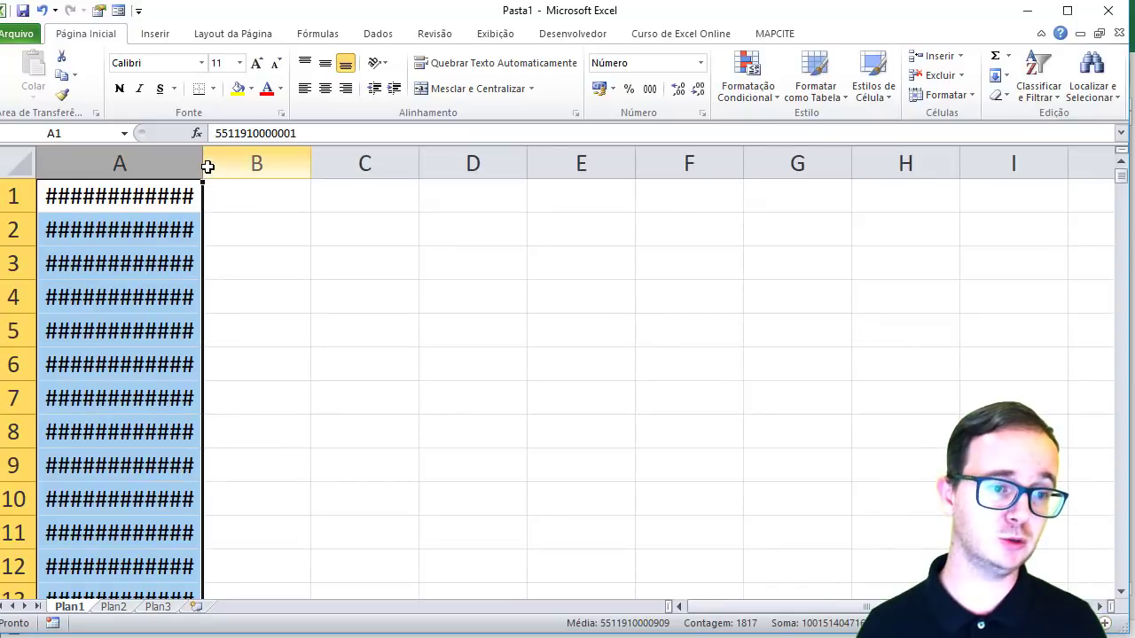
double_click(203, 163)
left_click(342, 199)
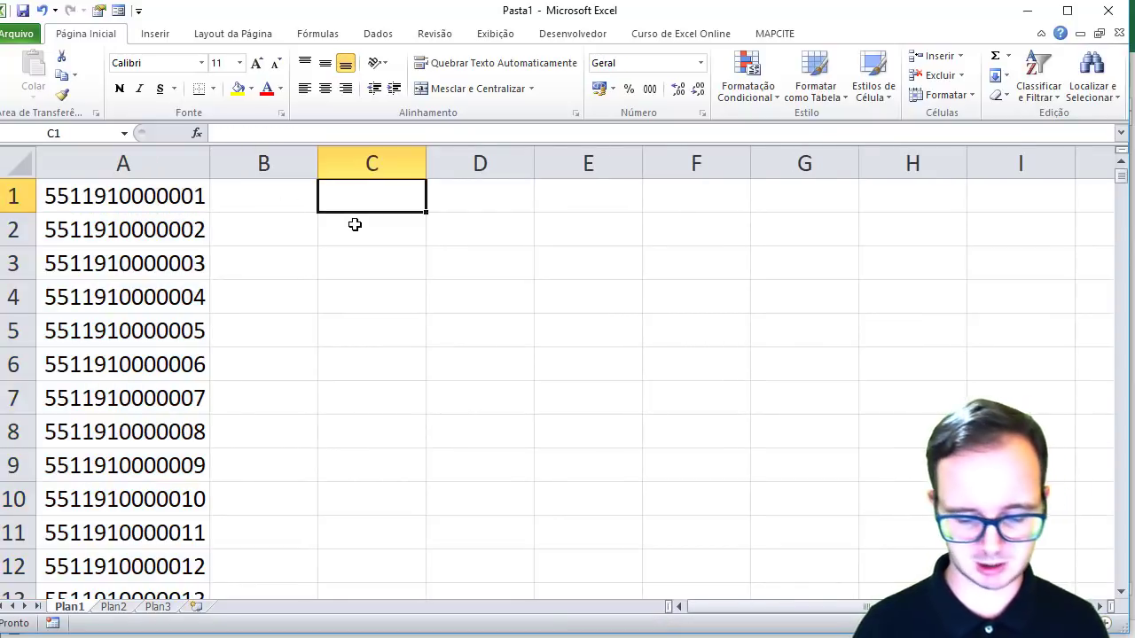
type("=esquerda")
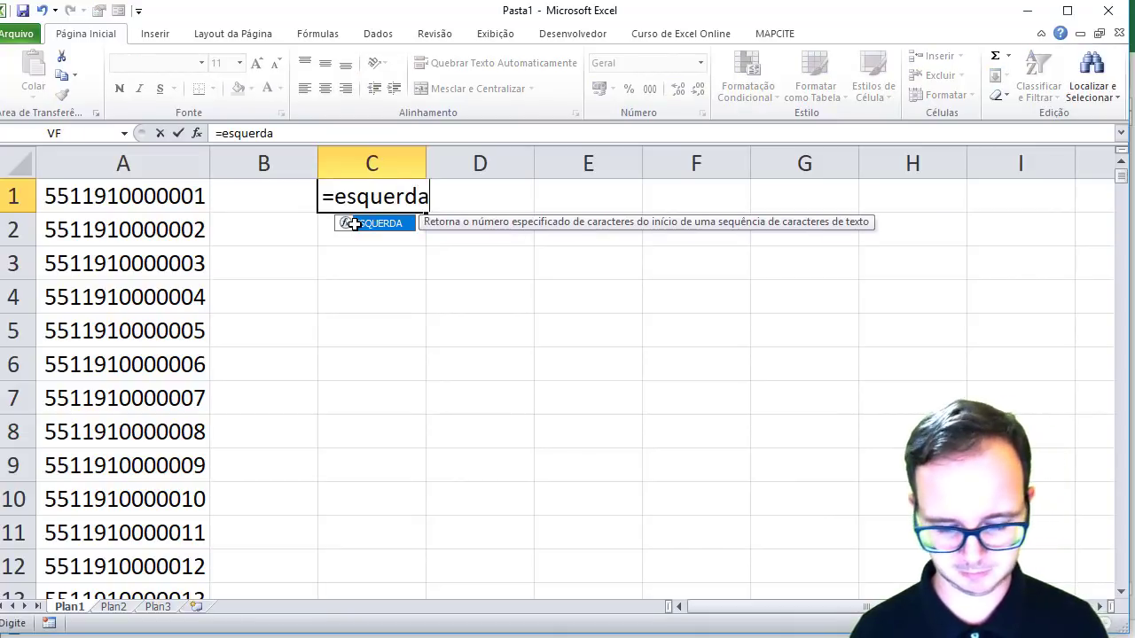
type("(")
left_click(149, 196)
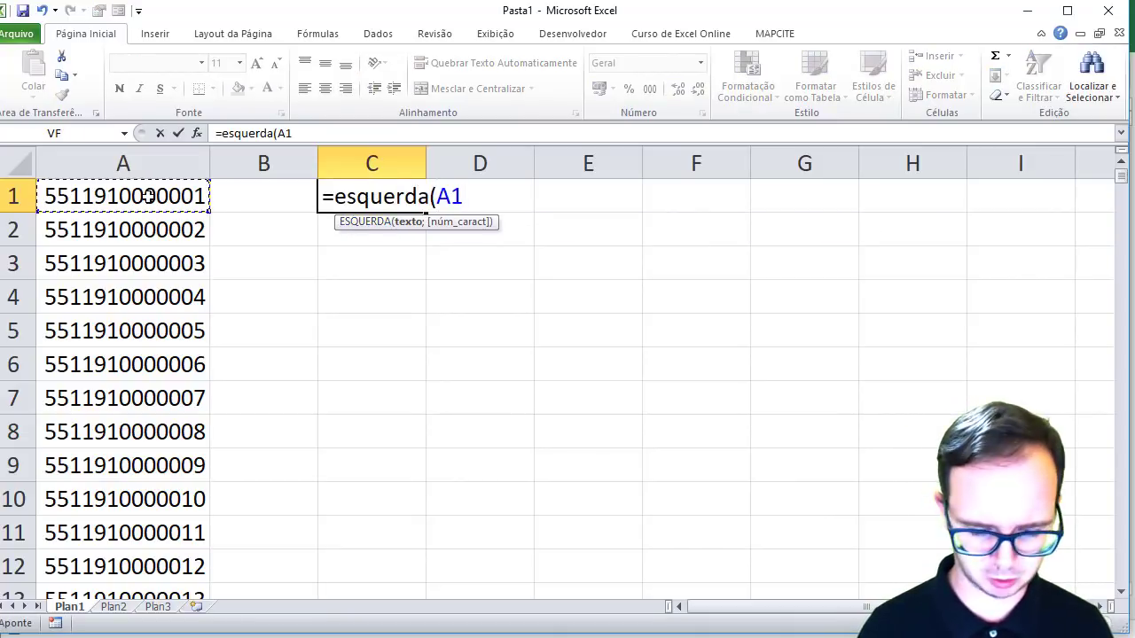
type(";4")
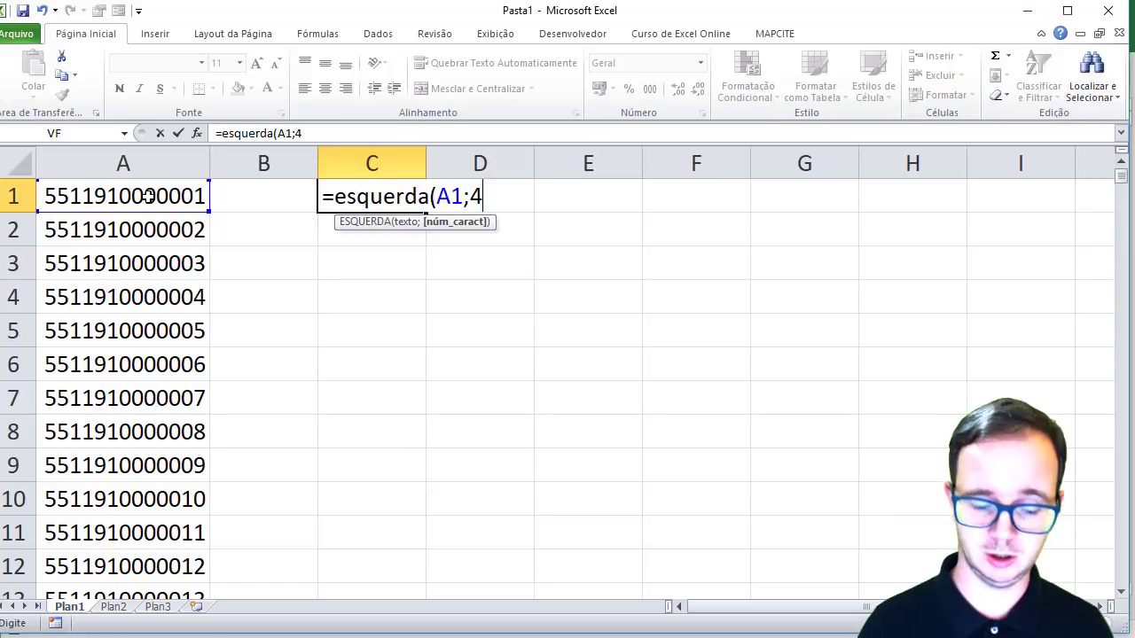
type(")&")
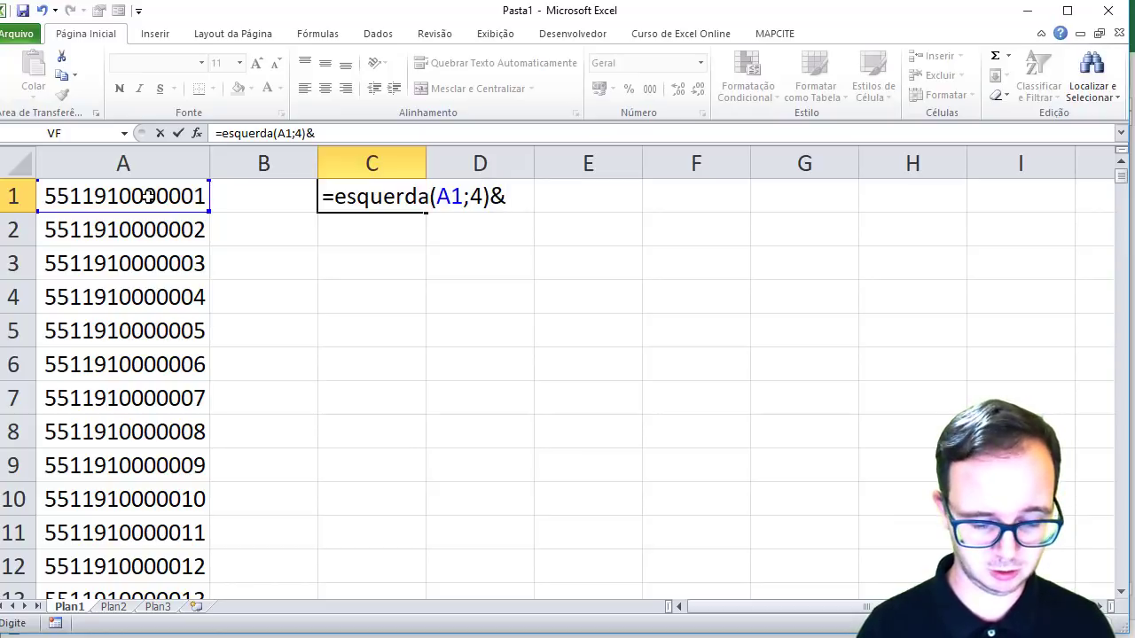
type("direita")
type("(A1")
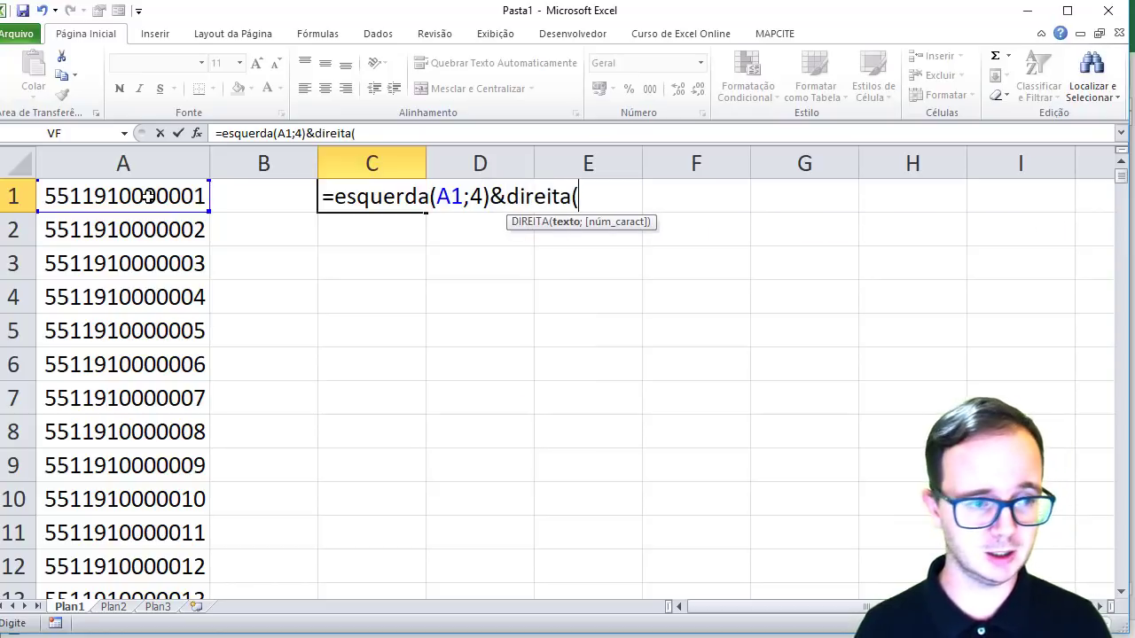
type(";8")
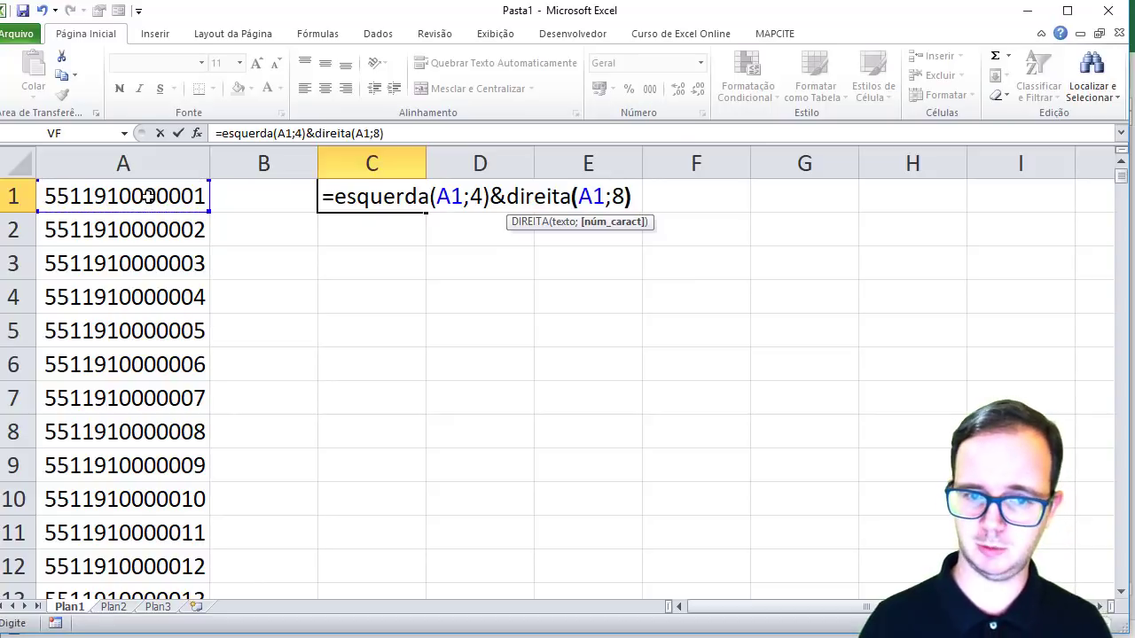
key("Return")
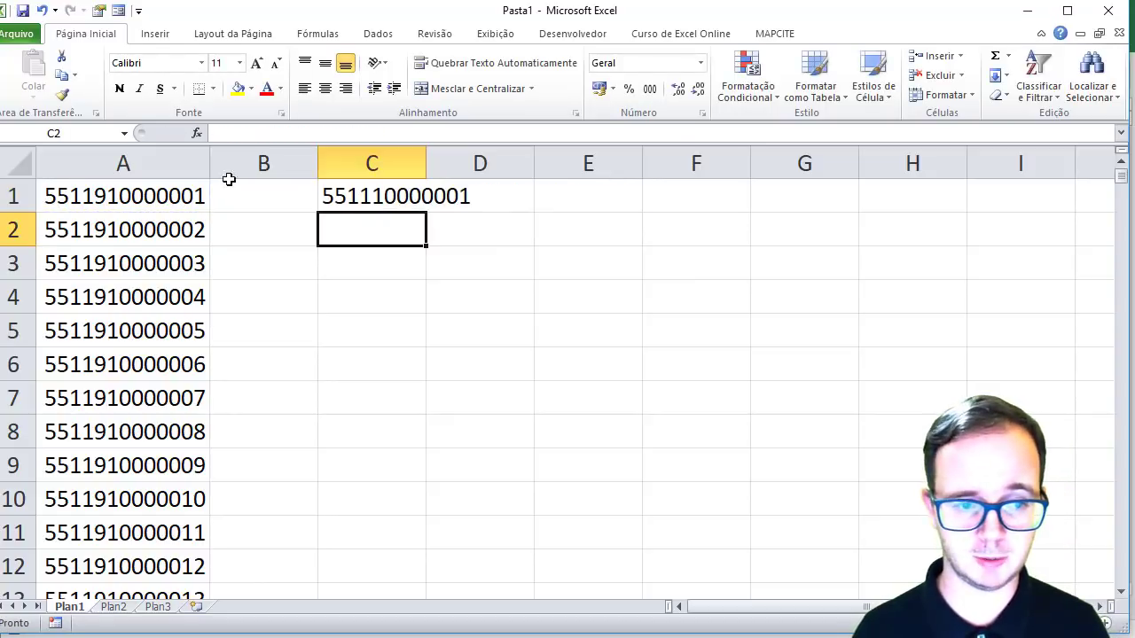
left_click(394, 202)
left_click_drag(425, 213, 424, 537)
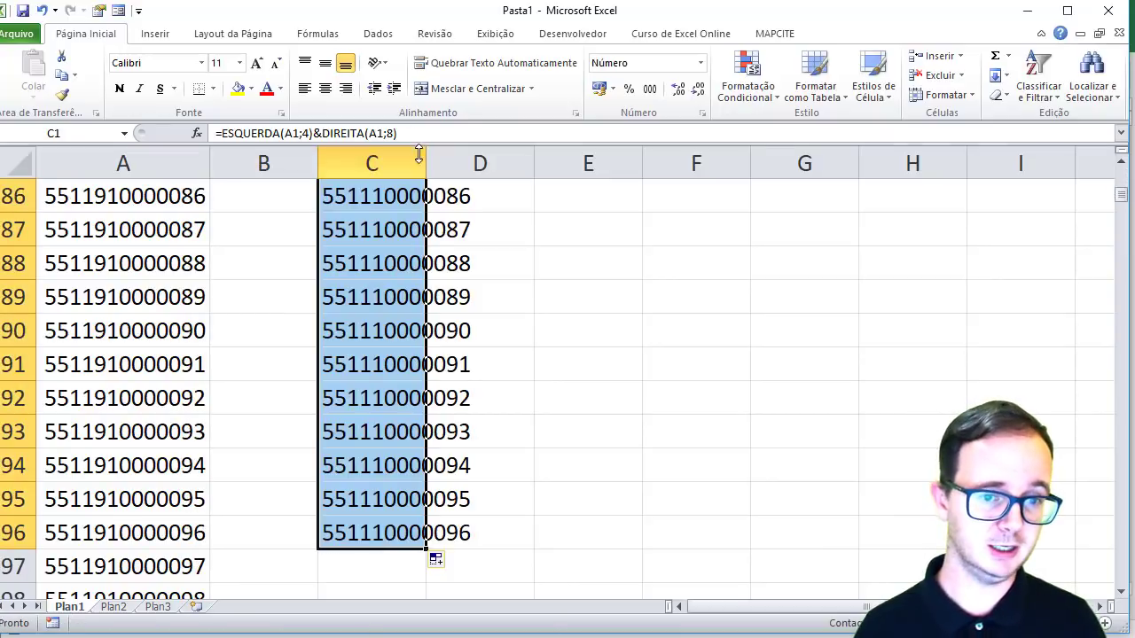
double_click(425, 160)
scroll(435, 242, "up", 3)
scroll(435, 242, "up", 7)
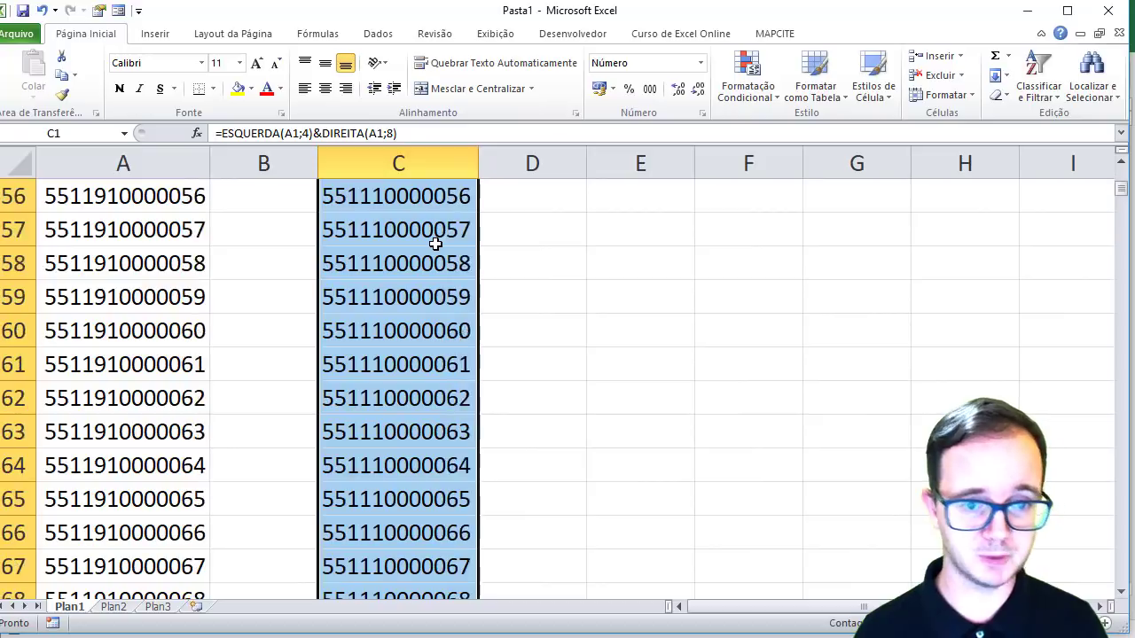
scroll(435, 242, "up", 2)
left_click_drag(1123, 197, 1122, 178)
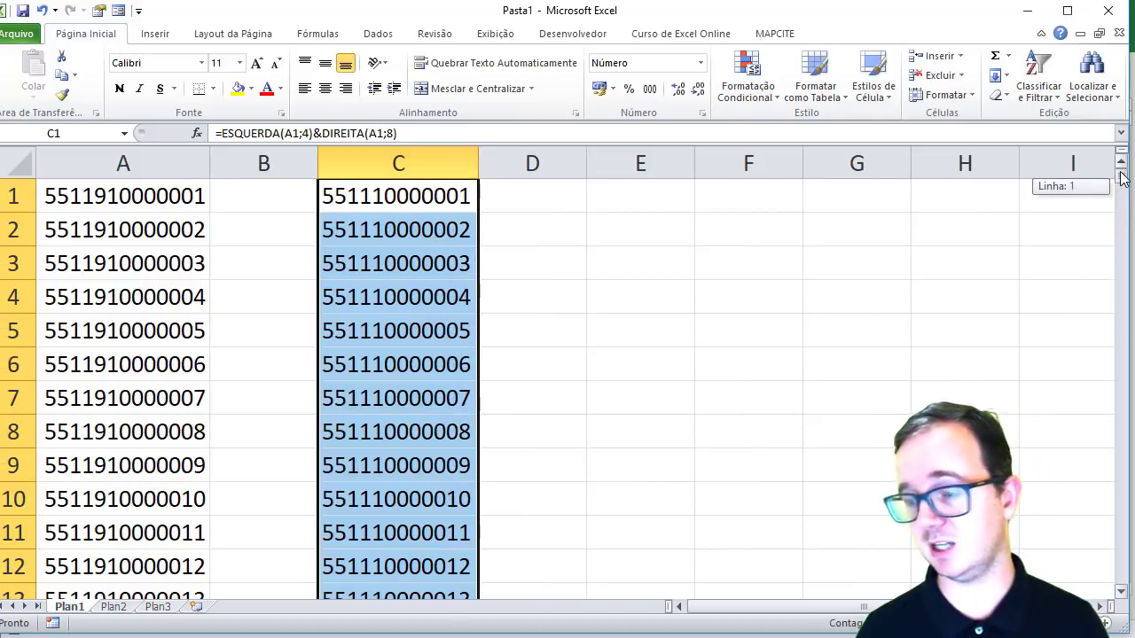
Paste column C's results into column E as values only, ignoring the number-stored-as-text warning
key("ctrl+c")
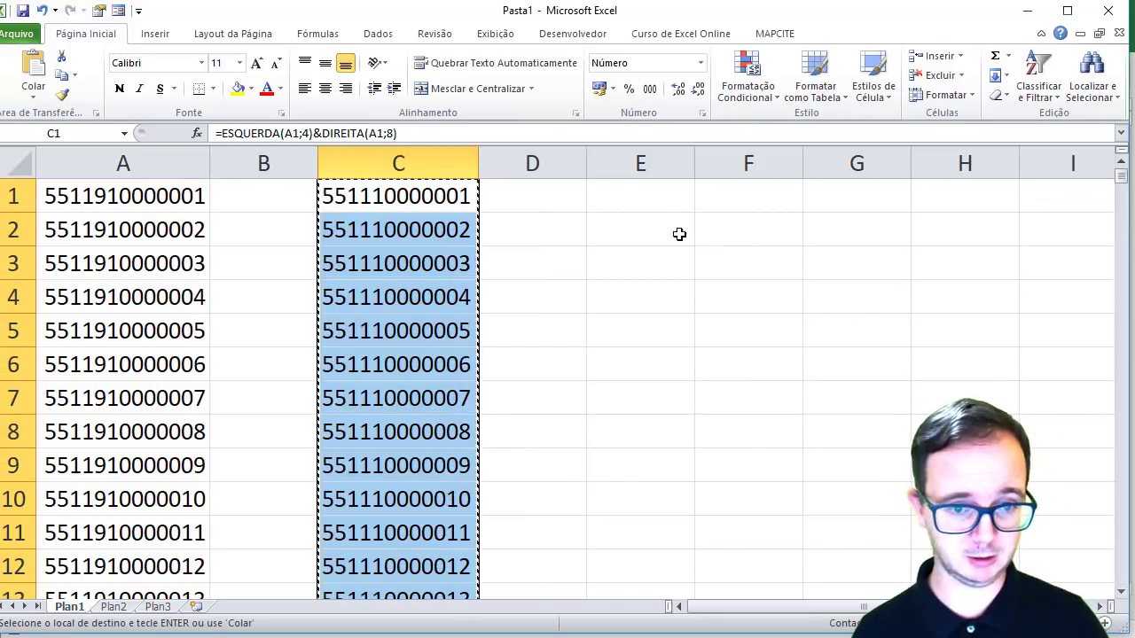
left_click(650, 195)
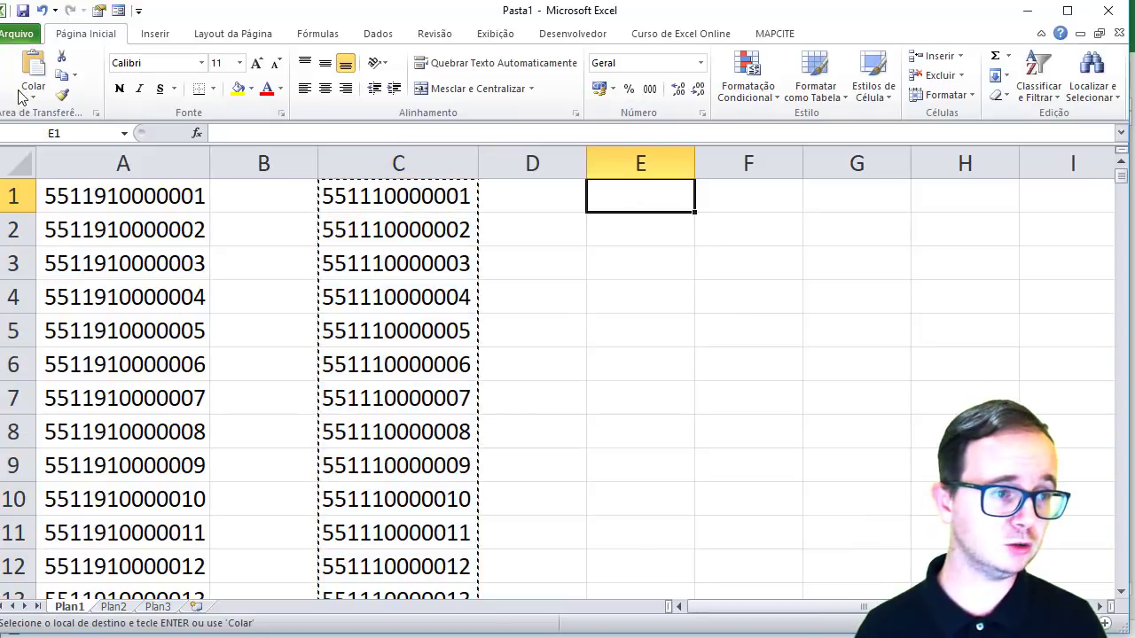
left_click(34, 92)
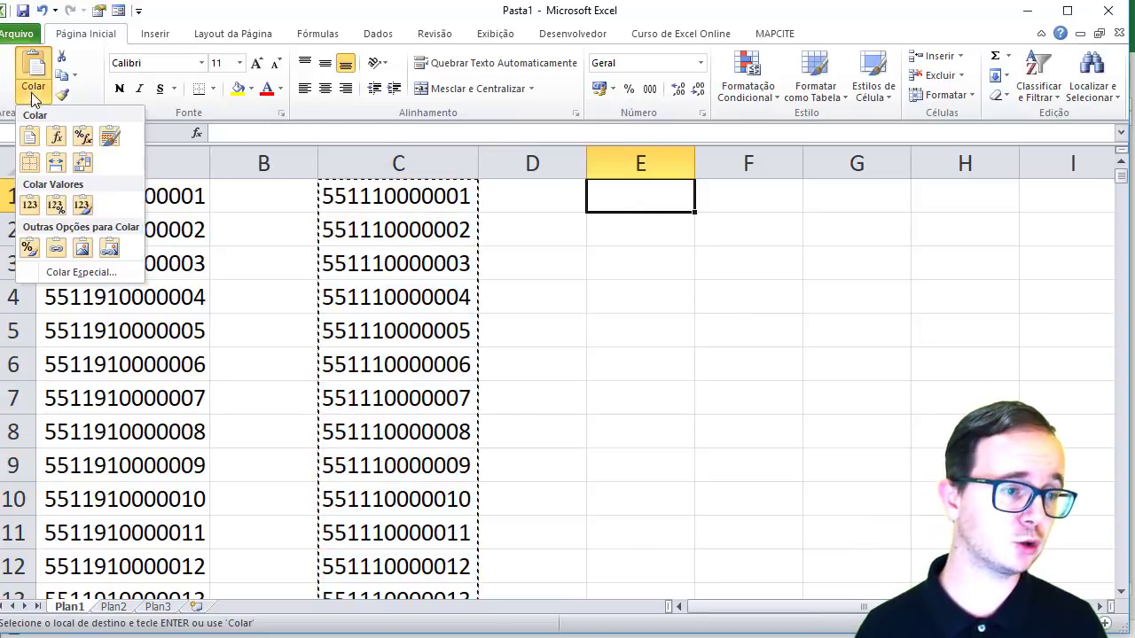
left_click(31, 206)
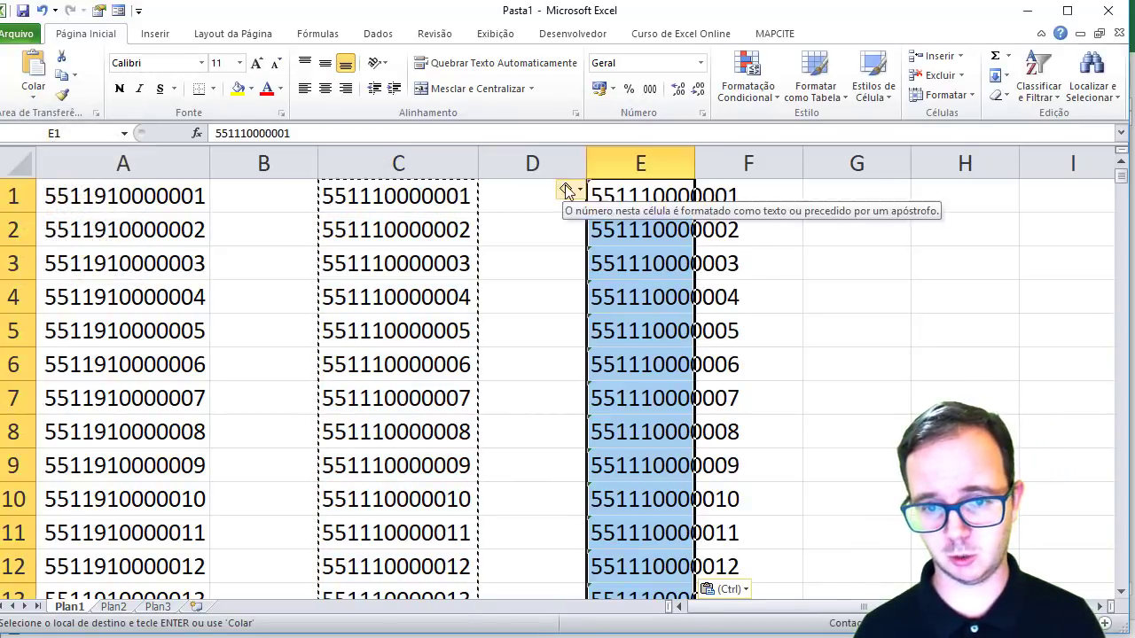
left_click(567, 191)
left_click(596, 278)
left_click(628, 192)
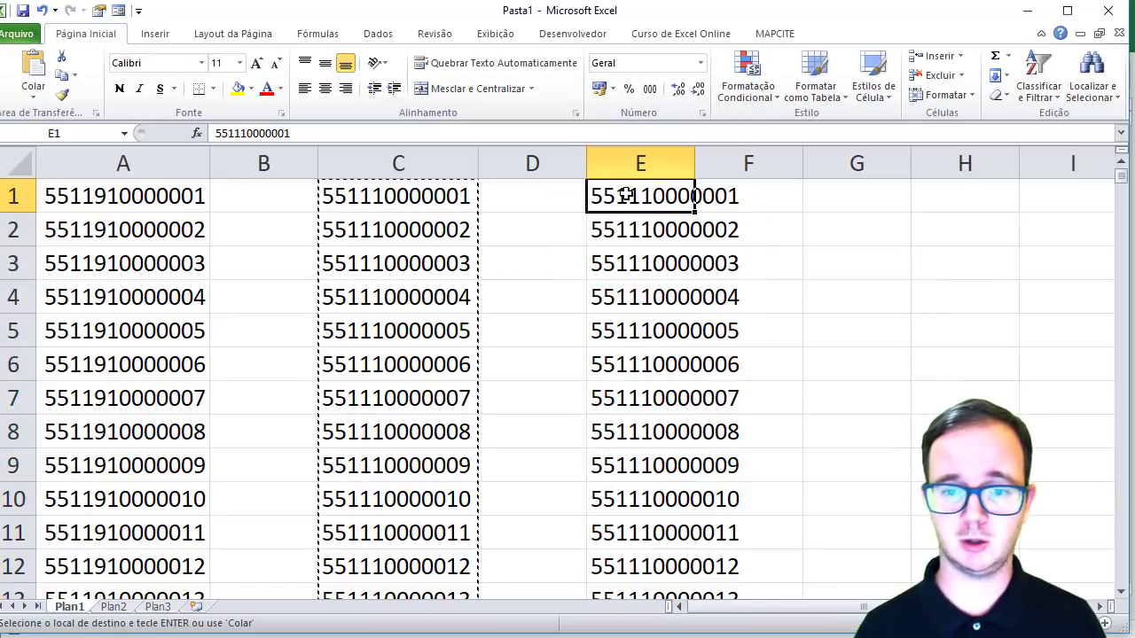
left_click(626, 219)
left_click(633, 255)
left_click(635, 302)
left_click(634, 333)
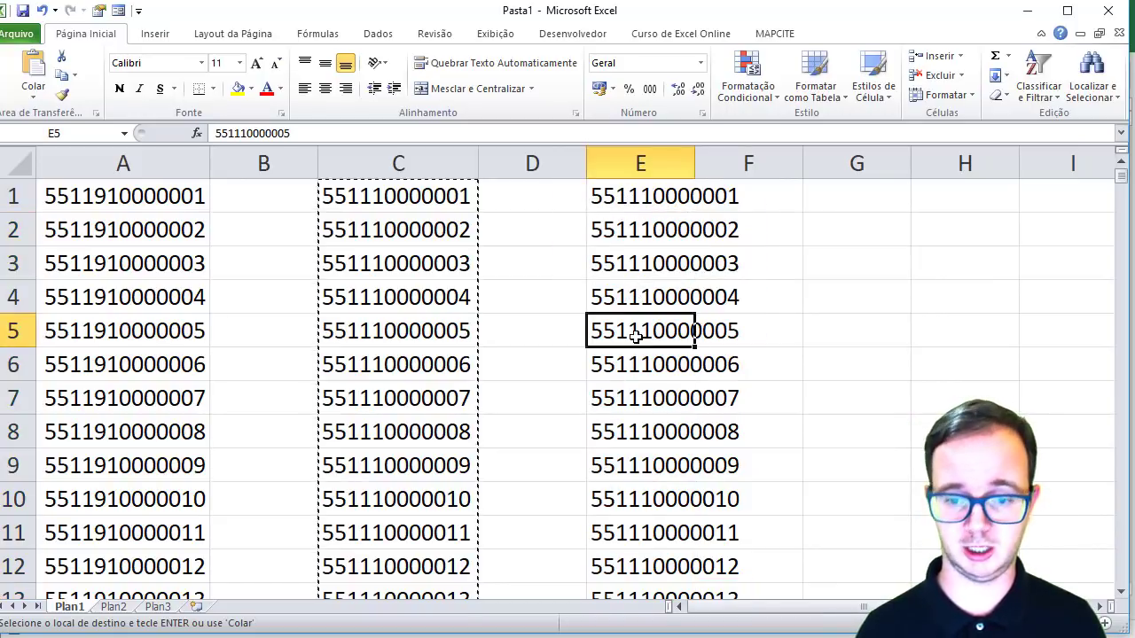
left_click(639, 361)
Compare them with the formulas in C1–C3, then cancel the pending copy of column C
left_click(434, 199)
left_click(435, 228)
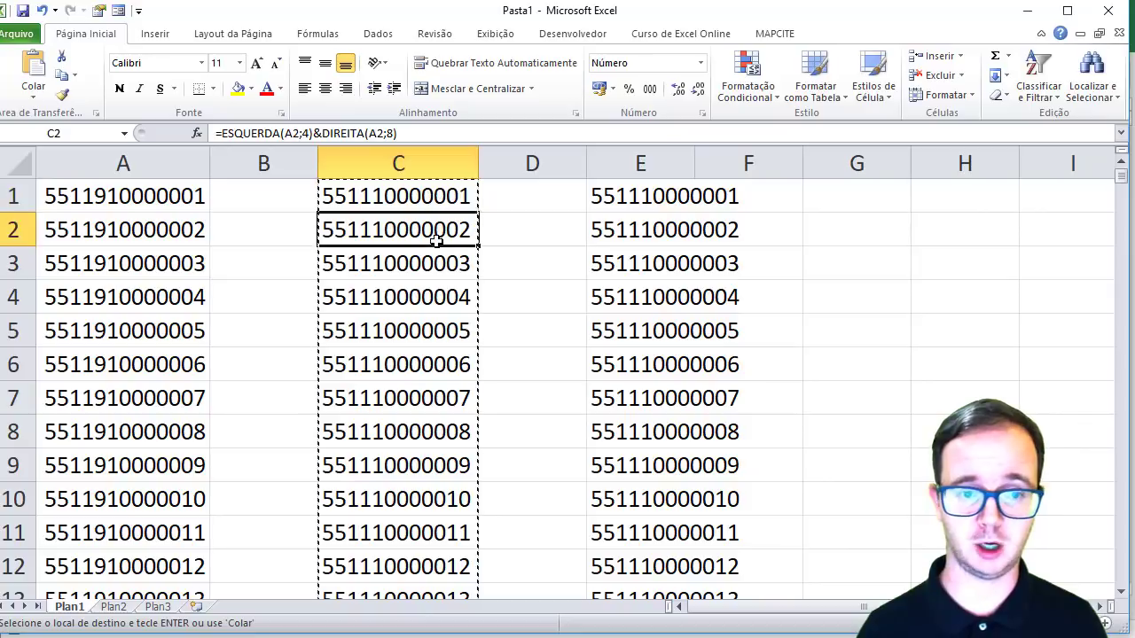
left_click(430, 264)
key("Escape")
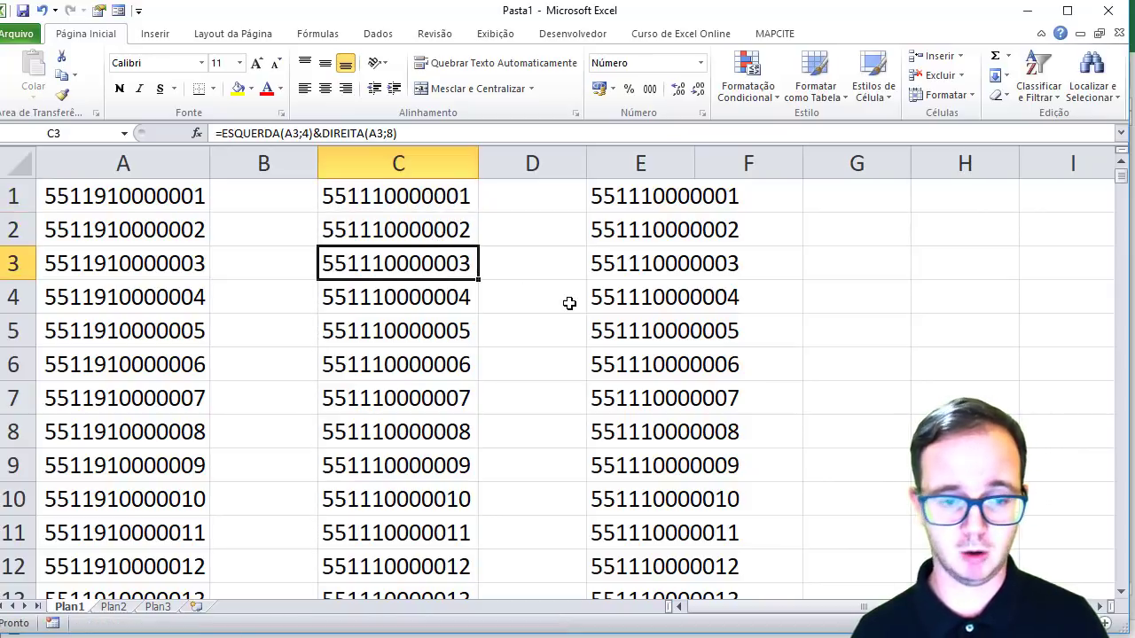
left_click(569, 302)
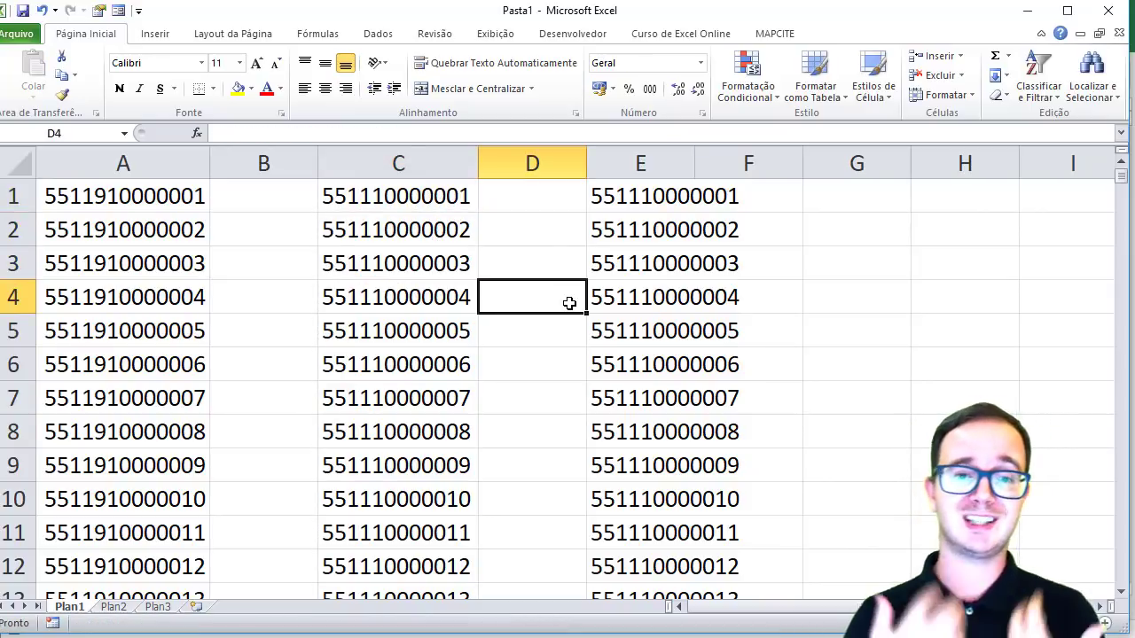